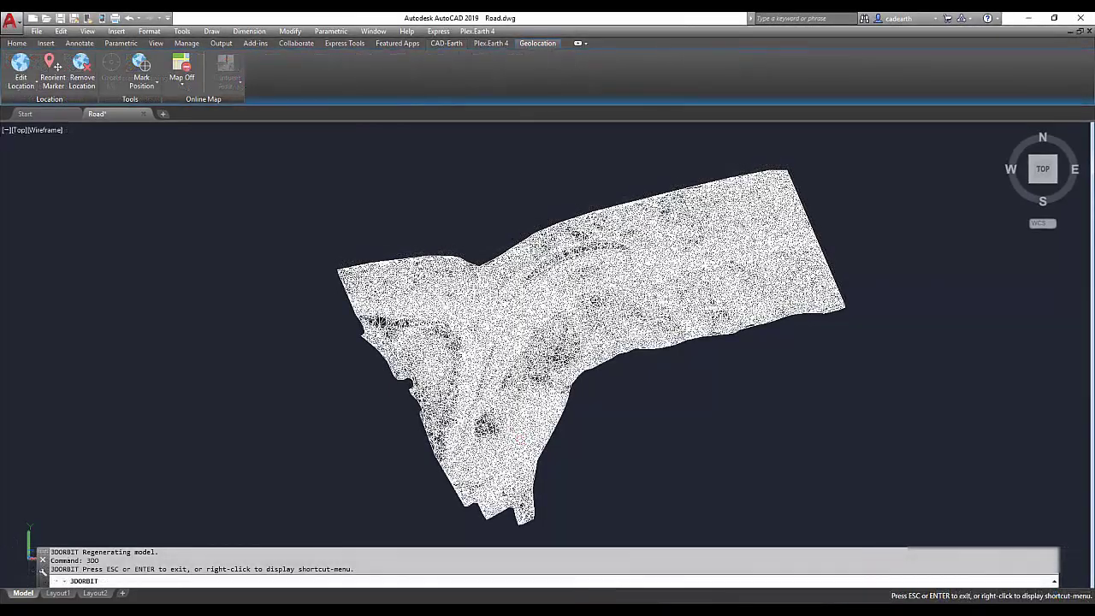
Step: Orbit and zoom the terrain mesh in 3D to inspect its relief from new angles
left_click_drag(518, 436, 594, 251)
scroll(528, 363, "up", 8)
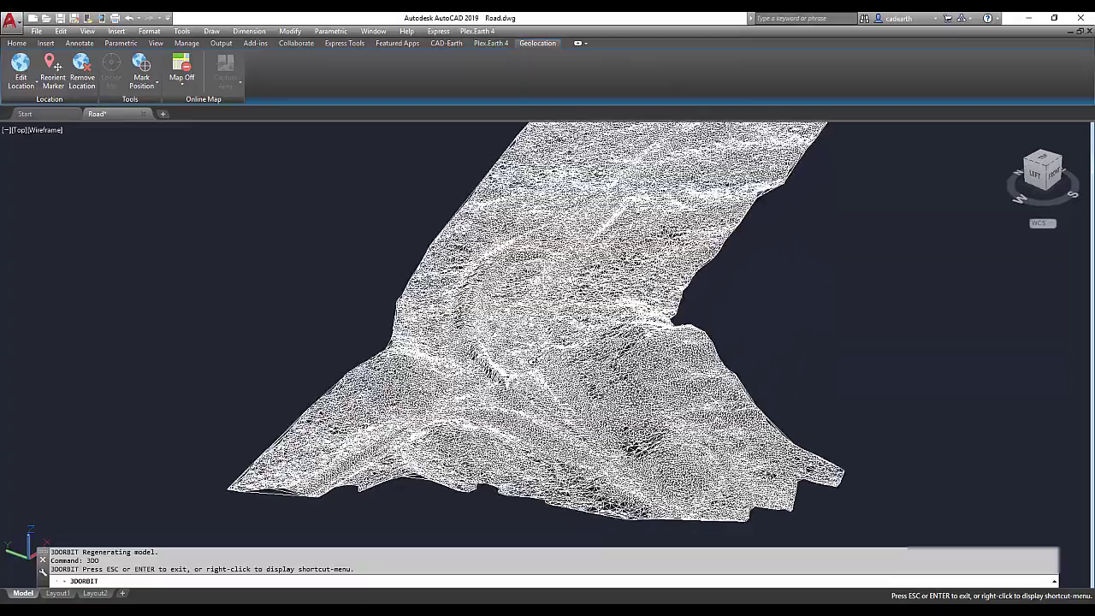
scroll(528, 363, "up", 4)
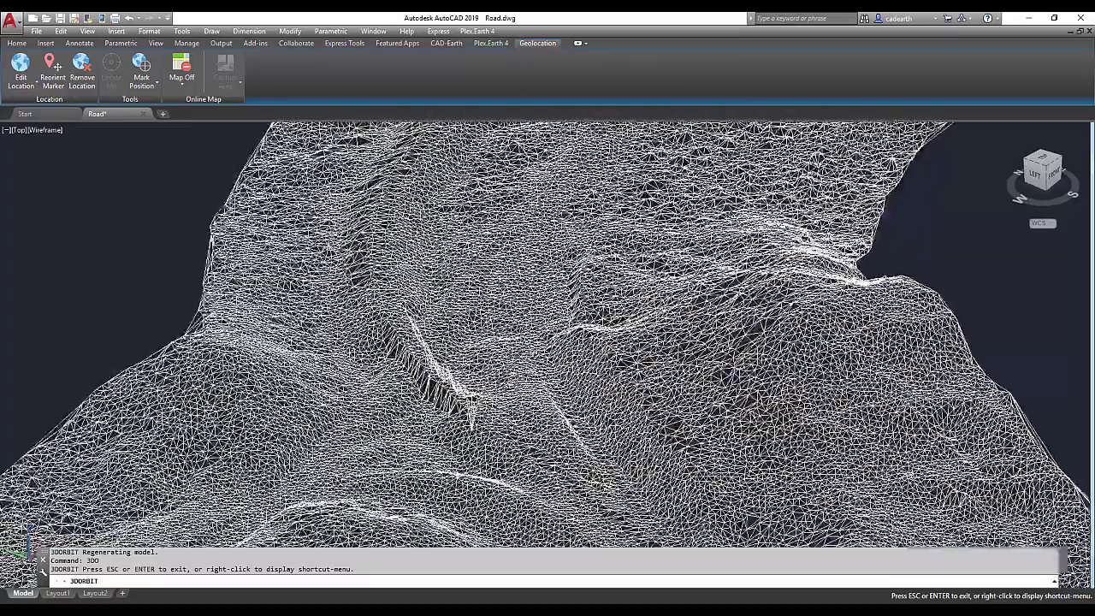
left_click_drag(538, 352, 809, 286)
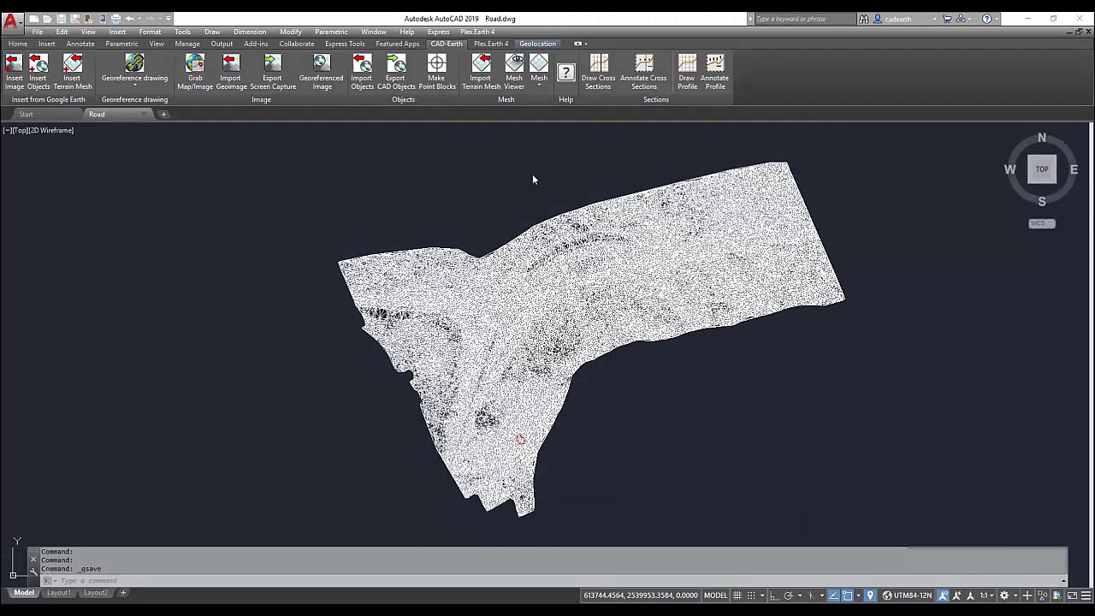
Step: Open the picked terrain surface in CAD-Earth's Mesh viewer and maximize the viewer window
left_click(514, 73)
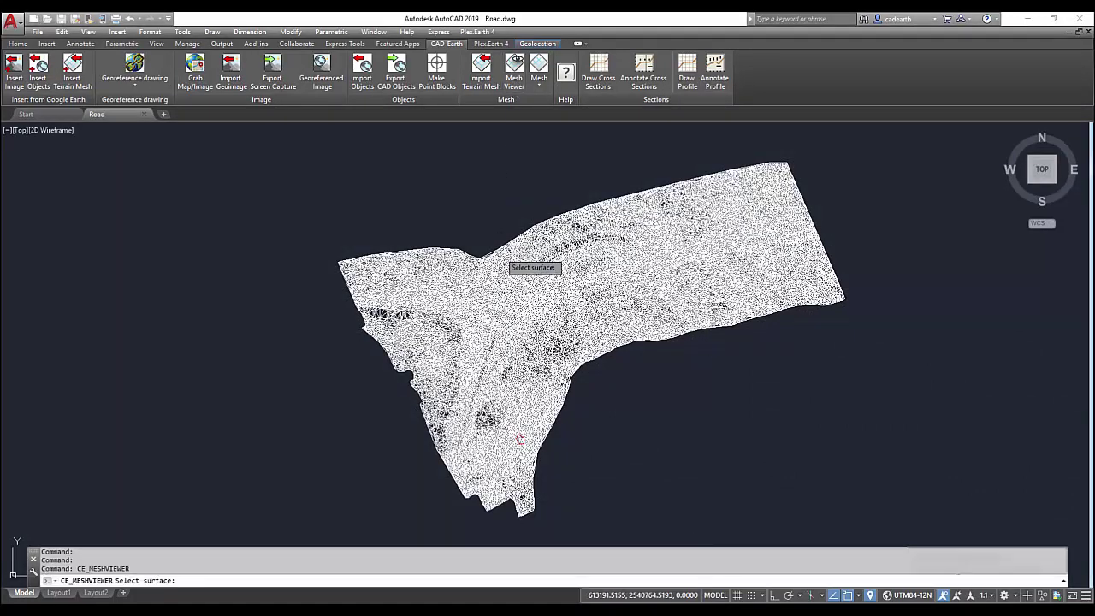
left_click(510, 304)
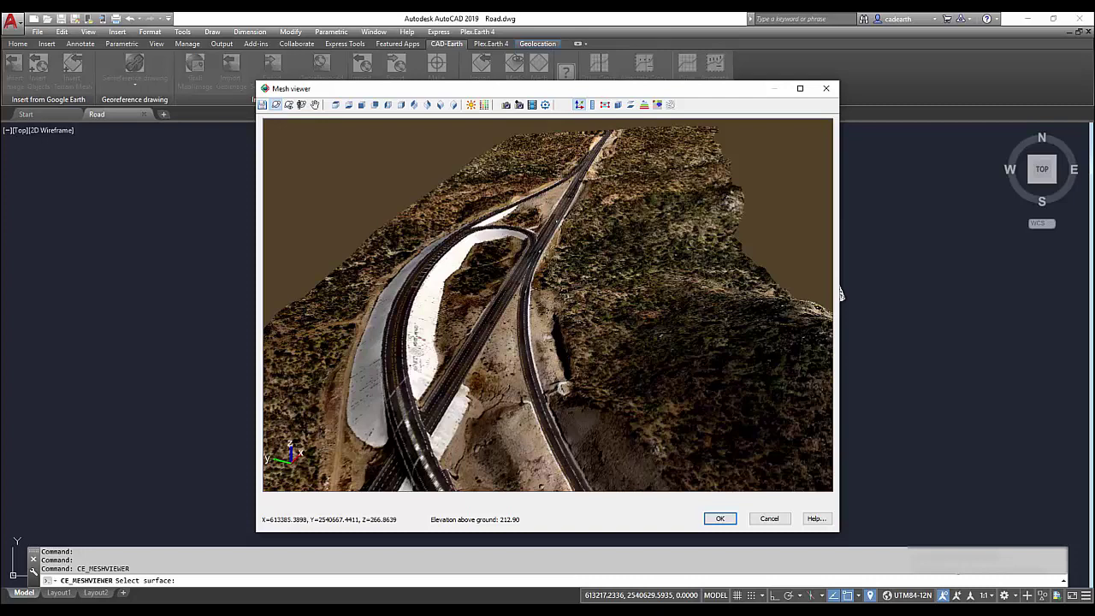
left_click(602, 551)
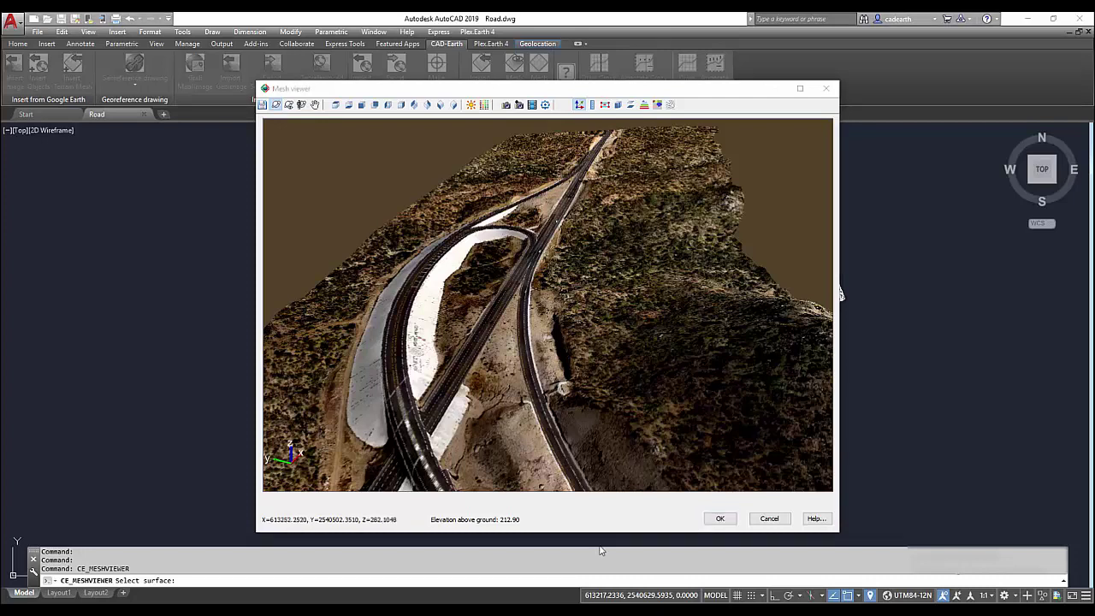
left_click(802, 89)
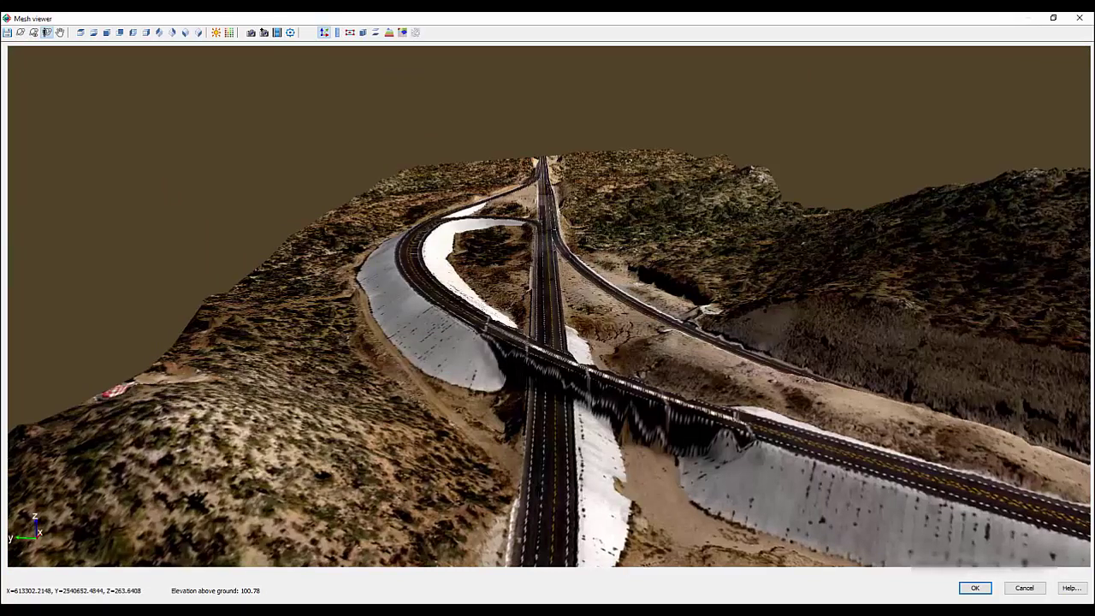
Step: Drive forward along the highway at road level and turn toward the right shoulder
left_click(537, 489)
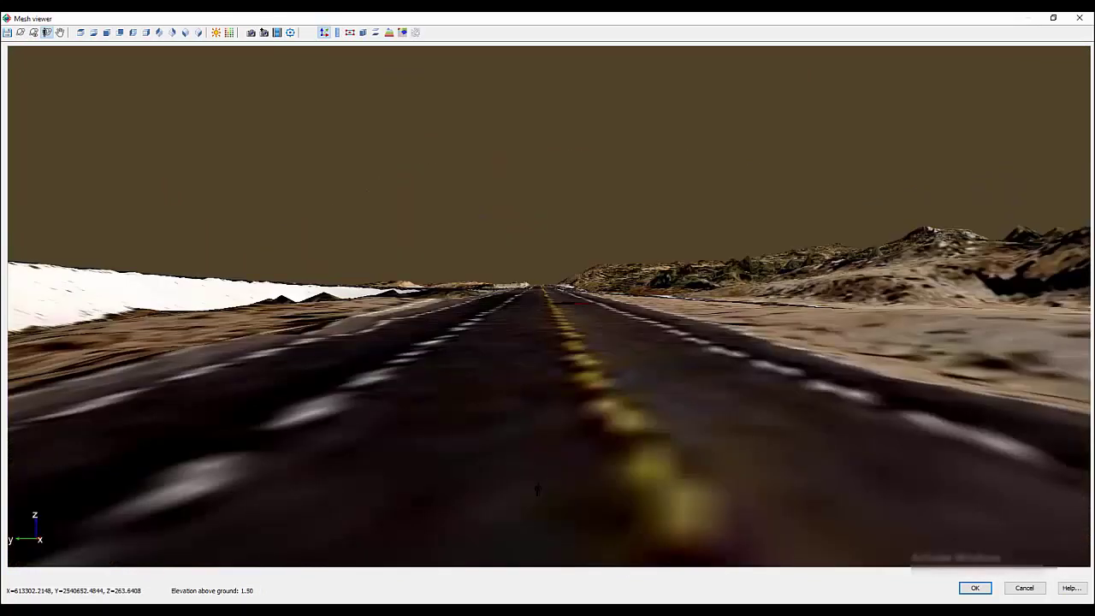
key("Up")
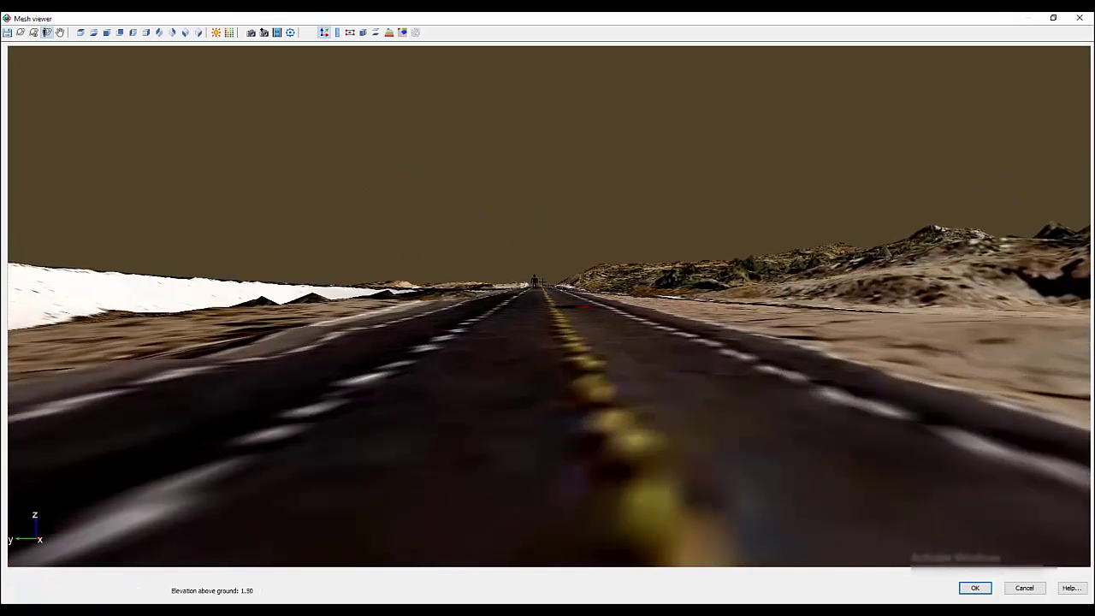
key("Up")
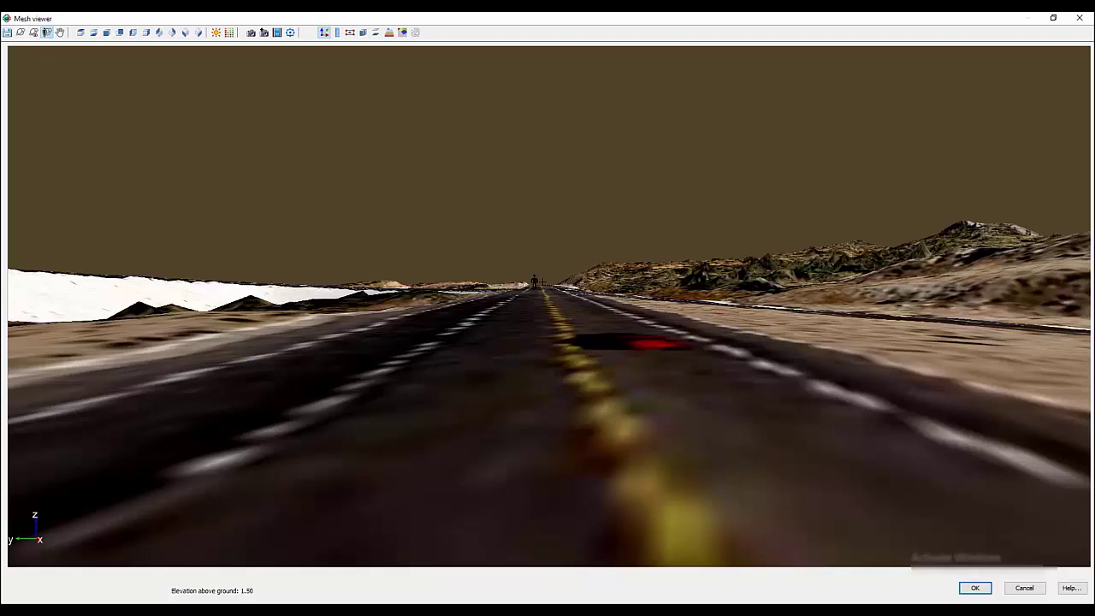
left_click_drag(823, 371, 430, 514)
Step: Return to the overview, switch to an oblique isometric view, and zoom in on the interchange
key("Home")
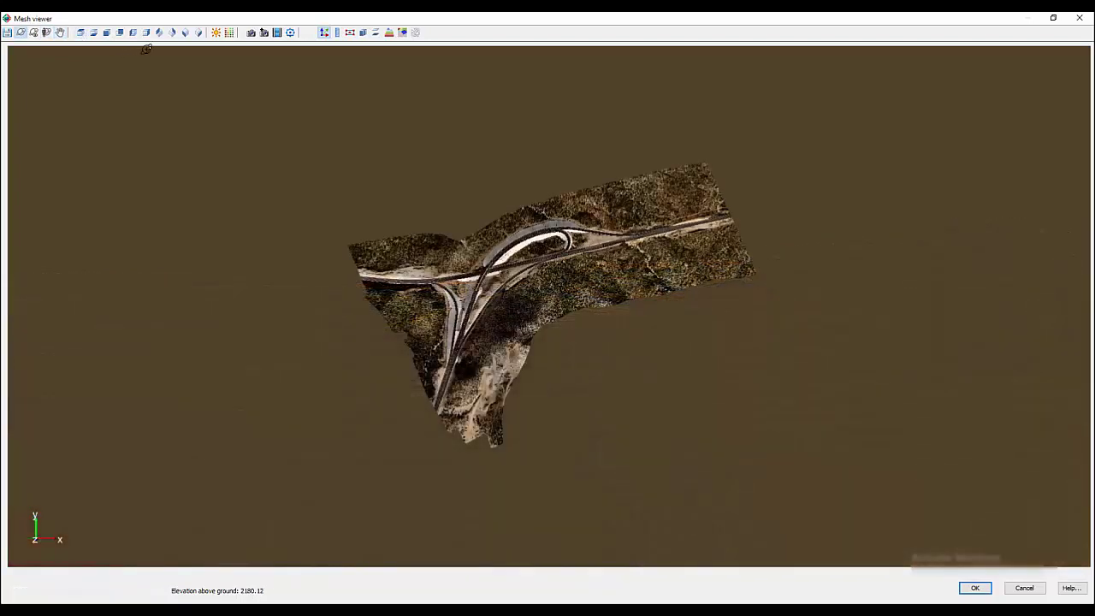
left_click(199, 32)
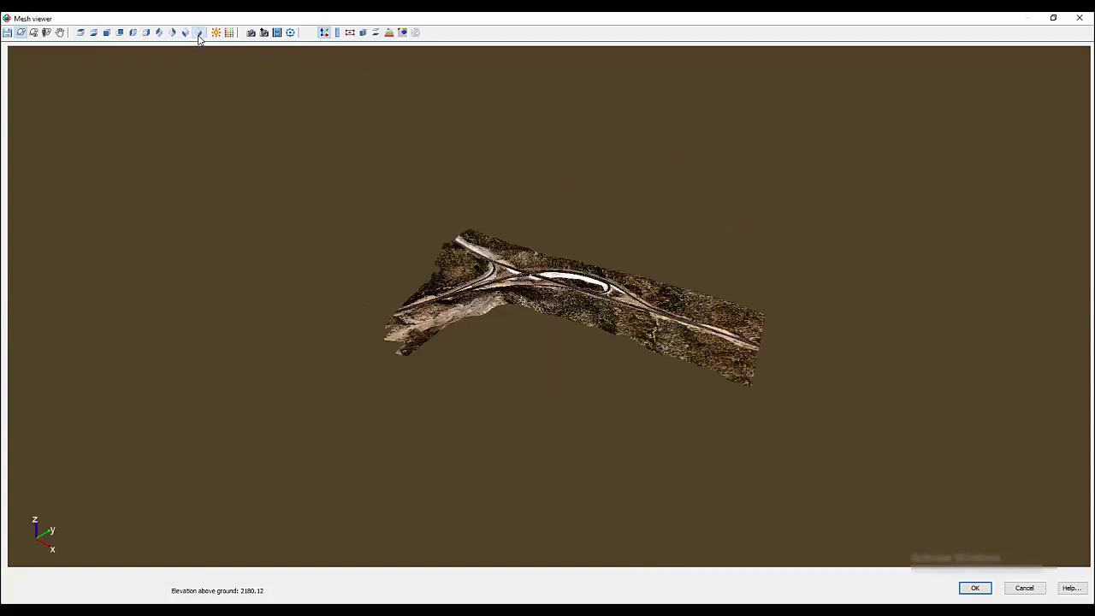
scroll(597, 293, "up", 2)
scroll(597, 293, "up", 5)
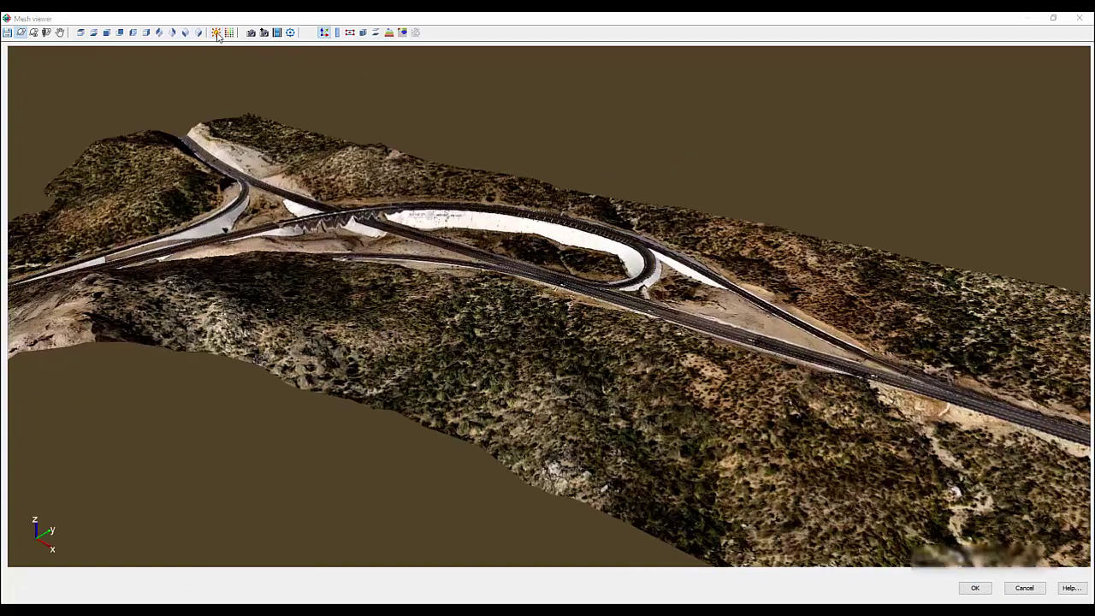
Step: Reposition the sun marker to light the terrain from azimuth 128°, elevation 47°
left_click(217, 33)
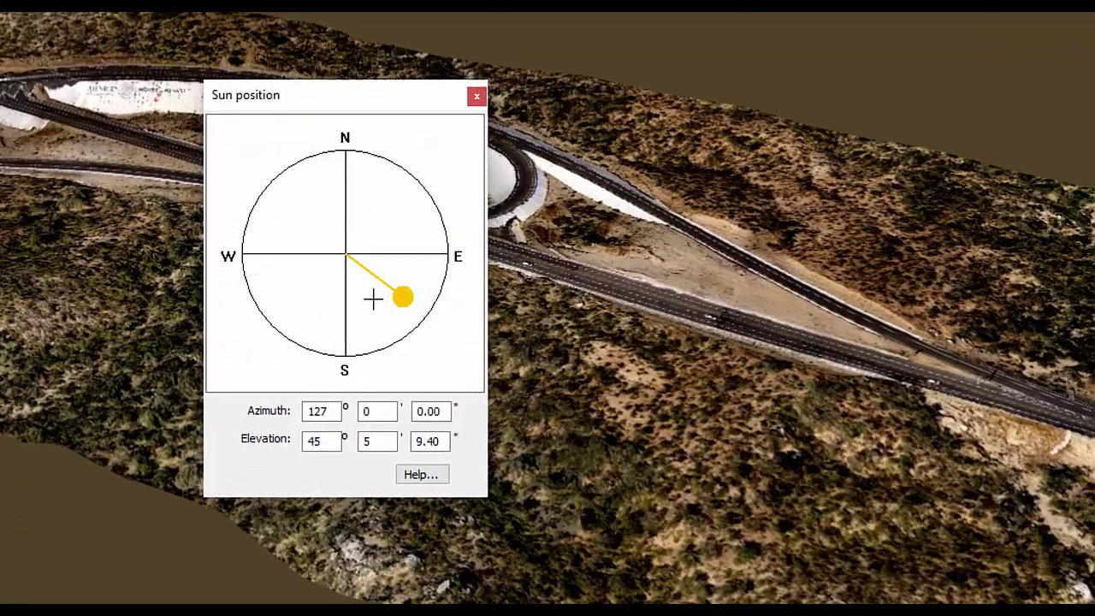
mouse_move(373, 299)
left_mouse_down()
mouse_move(377, 239)
mouse_move(252, 225)
mouse_move(294, 208)
left_mouse_up()
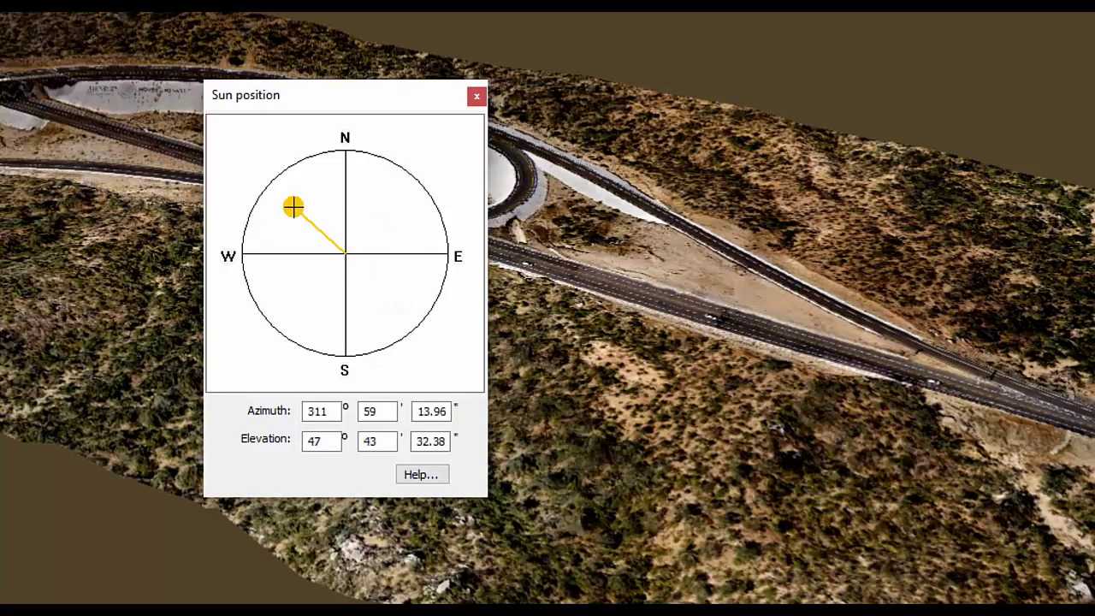
left_click(342, 257)
left_click(400, 297)
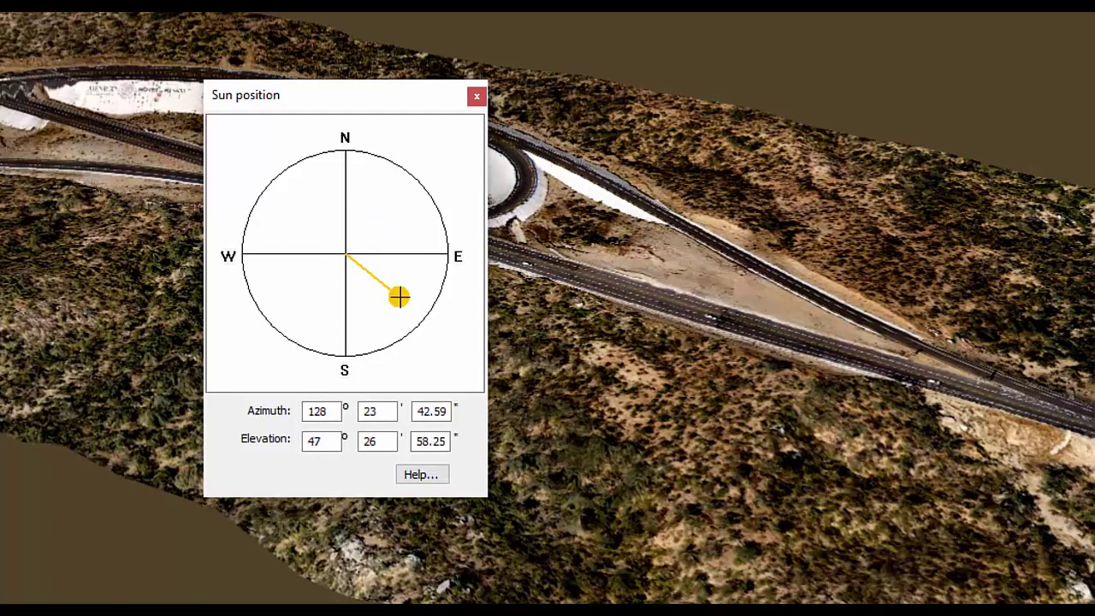
left_click(476, 97)
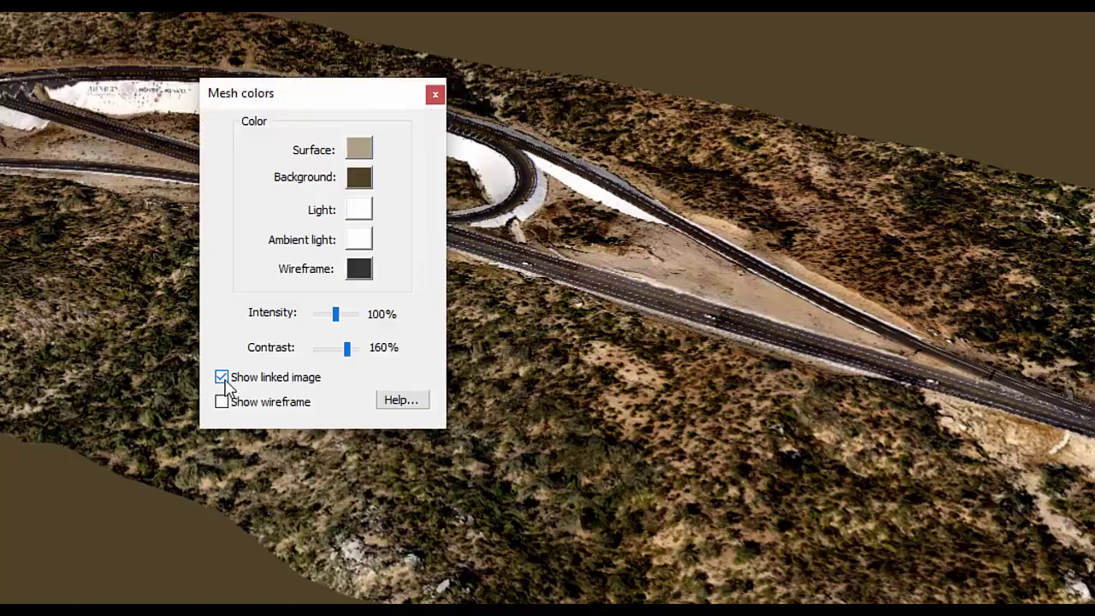
Step: Set mesh colour Intensity to 120% and Contrast to 180%, with the linked image shown
left_click(221, 378)
left_click_drag(338, 315, 343, 314)
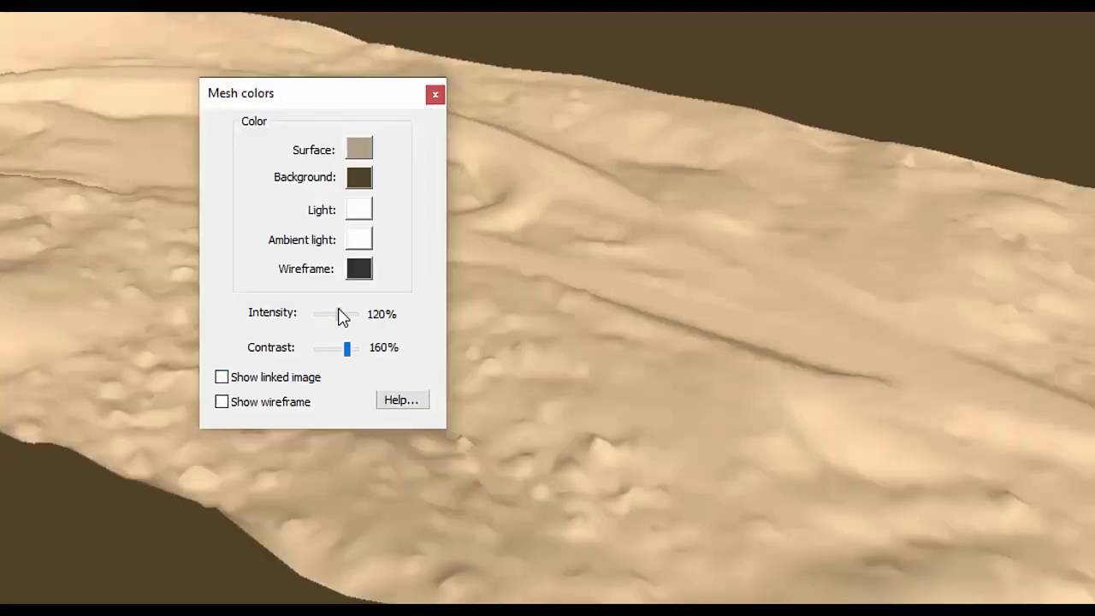
left_click_drag(351, 356, 356, 357)
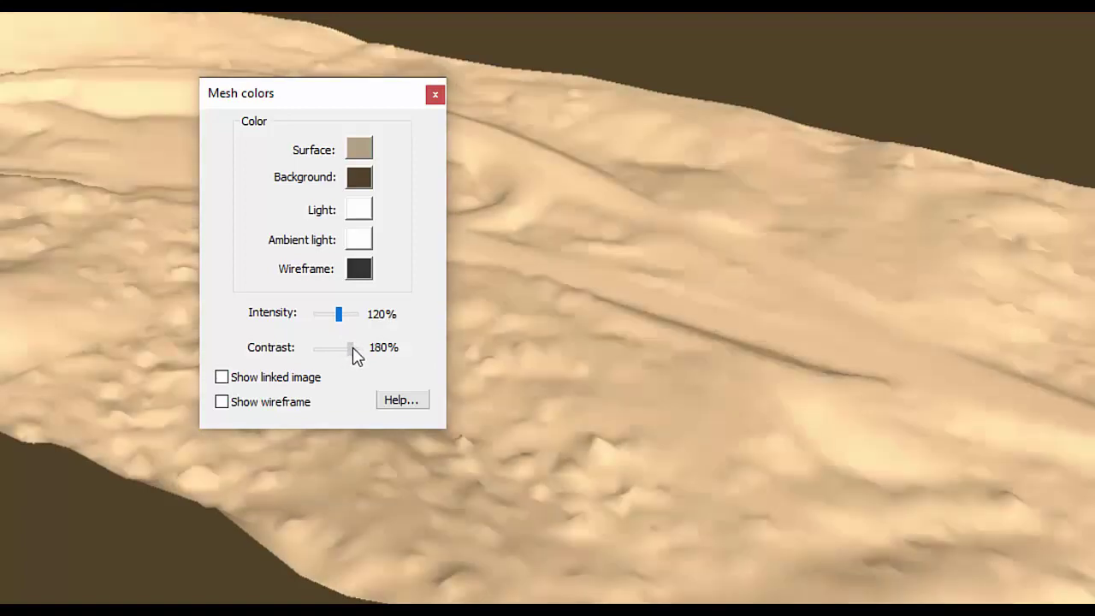
left_click(222, 378)
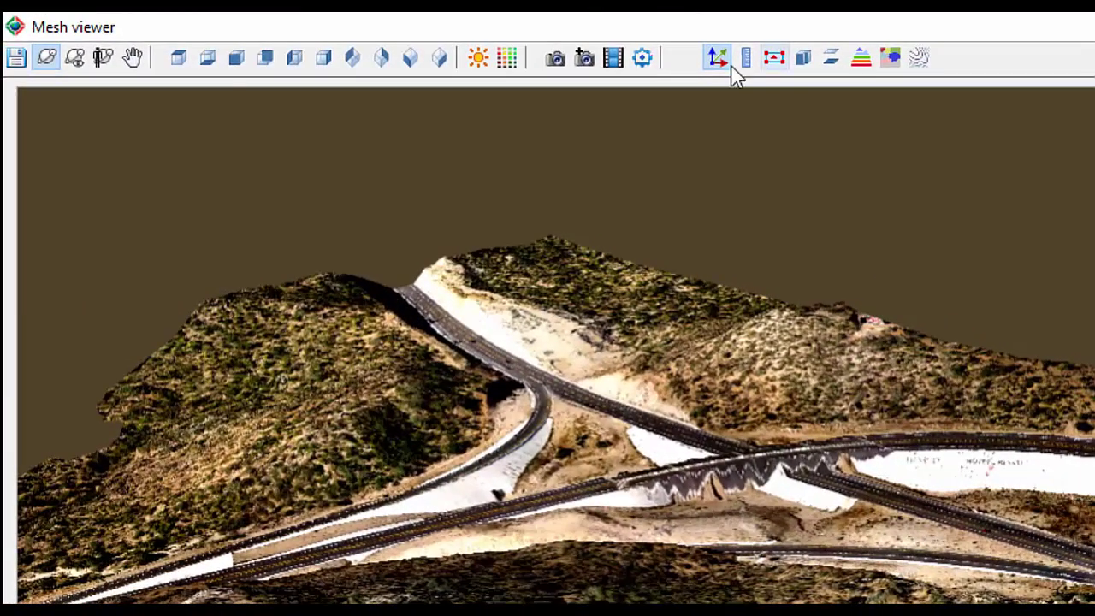
Step: Load the saved 'zoom' animation sequence and play it over the interchange
left_click(616, 56)
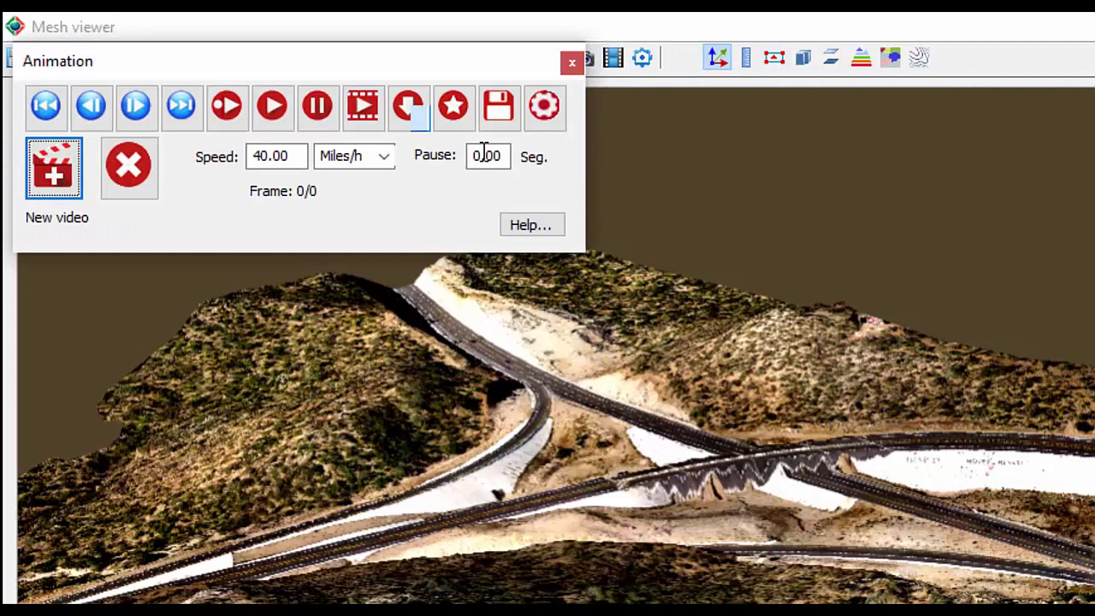
left_click(414, 113)
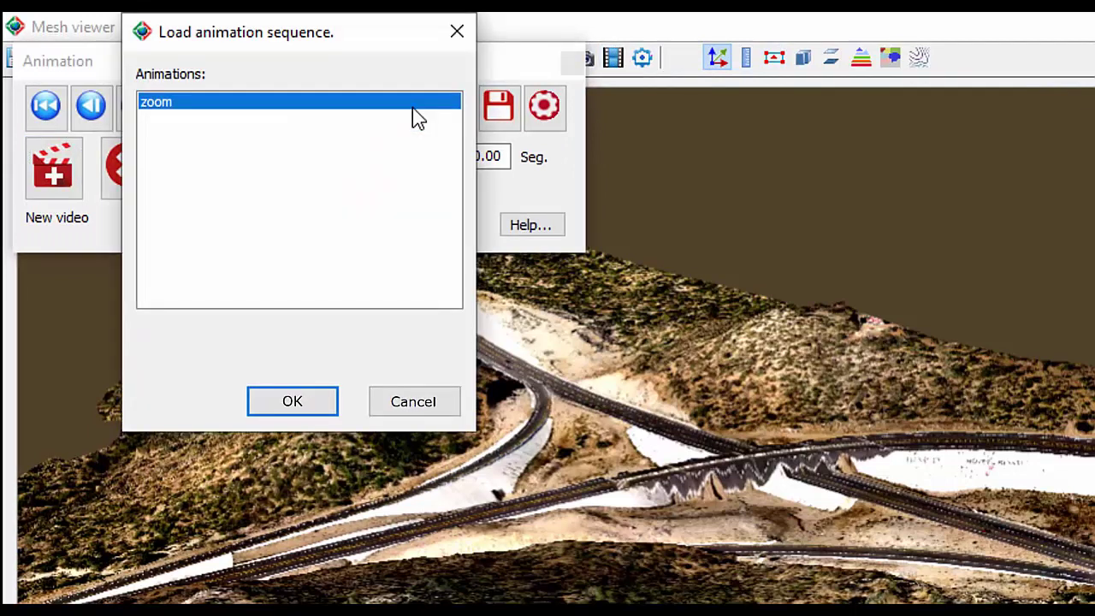
double_click(414, 104)
left_click(226, 104)
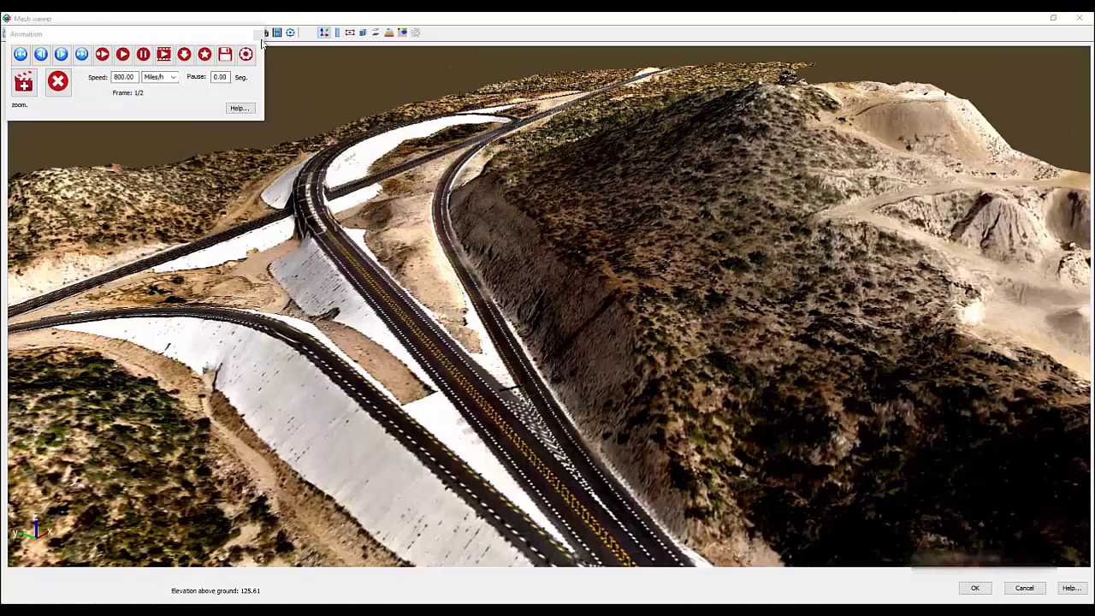
Step: Insert the current view into Road.dwg as an image, then return to view its camera settings
left_click(264, 32)
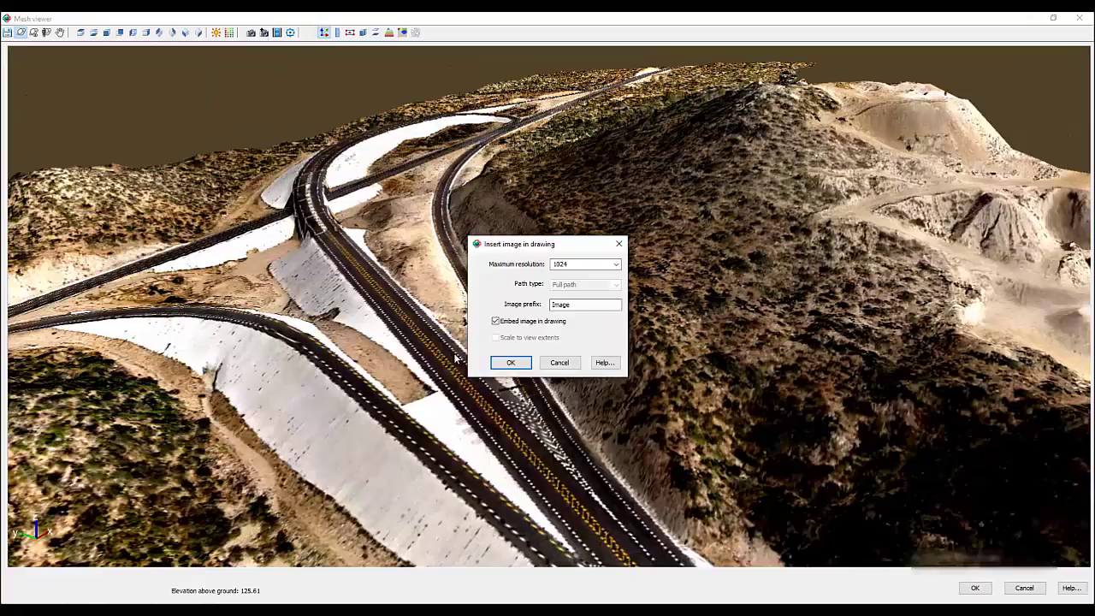
left_click(502, 364)
left_click(638, 440)
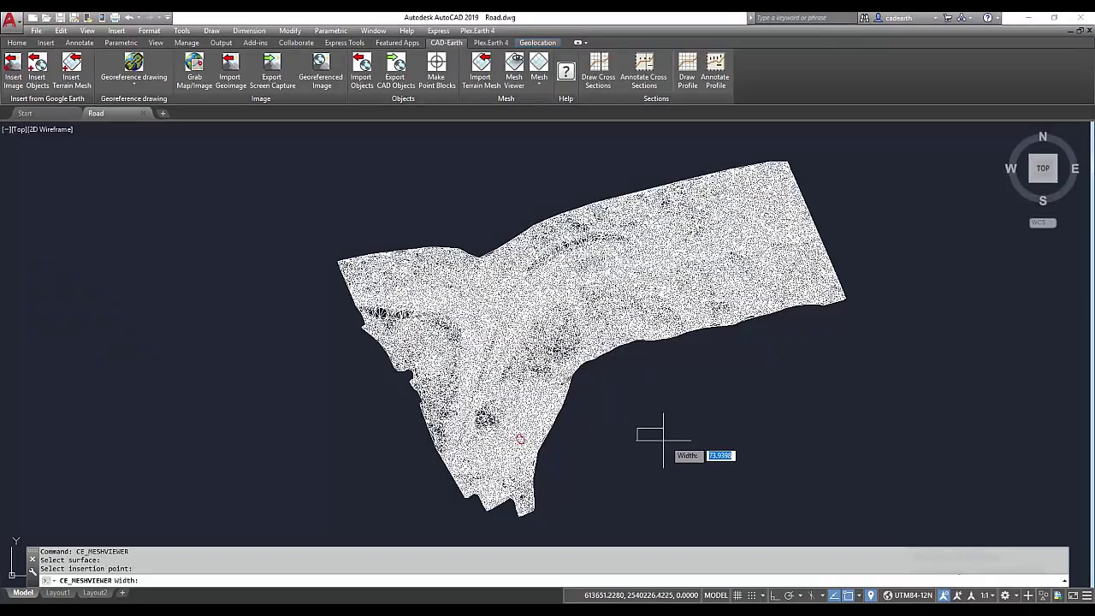
left_click(827, 414)
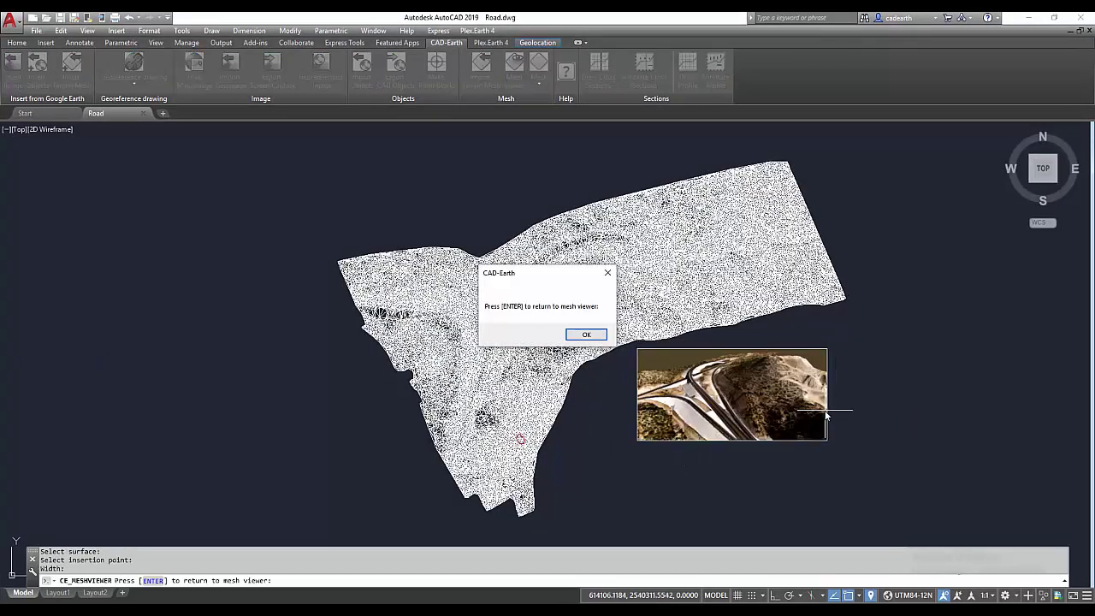
left_click(597, 337)
left_click(291, 33)
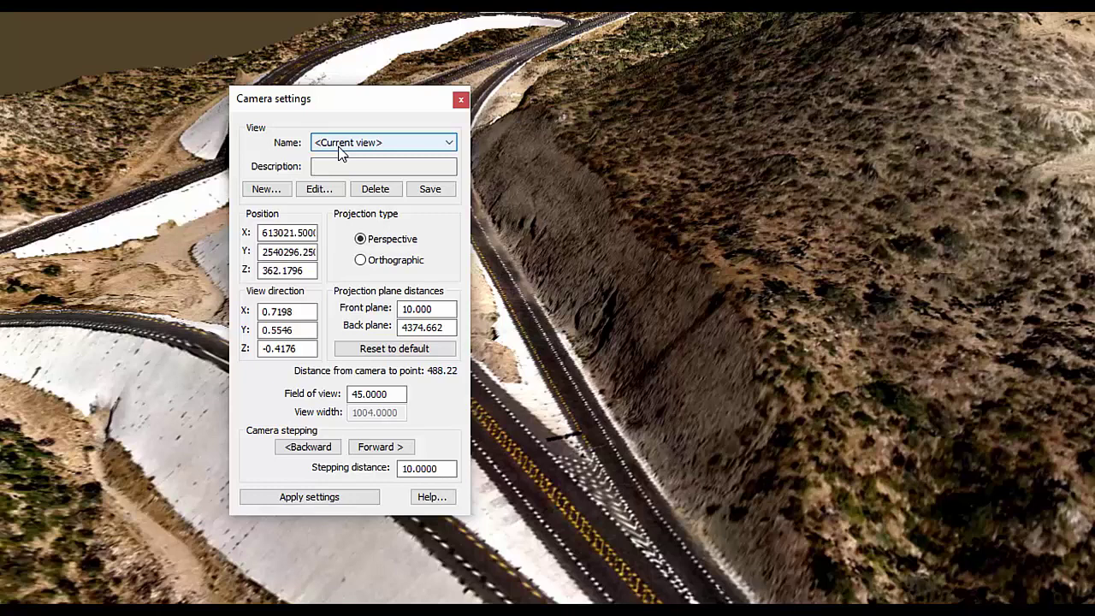
Step: Jump to the saved Mound camera view, stepping the camera forward twice and back twice
left_click(340, 145)
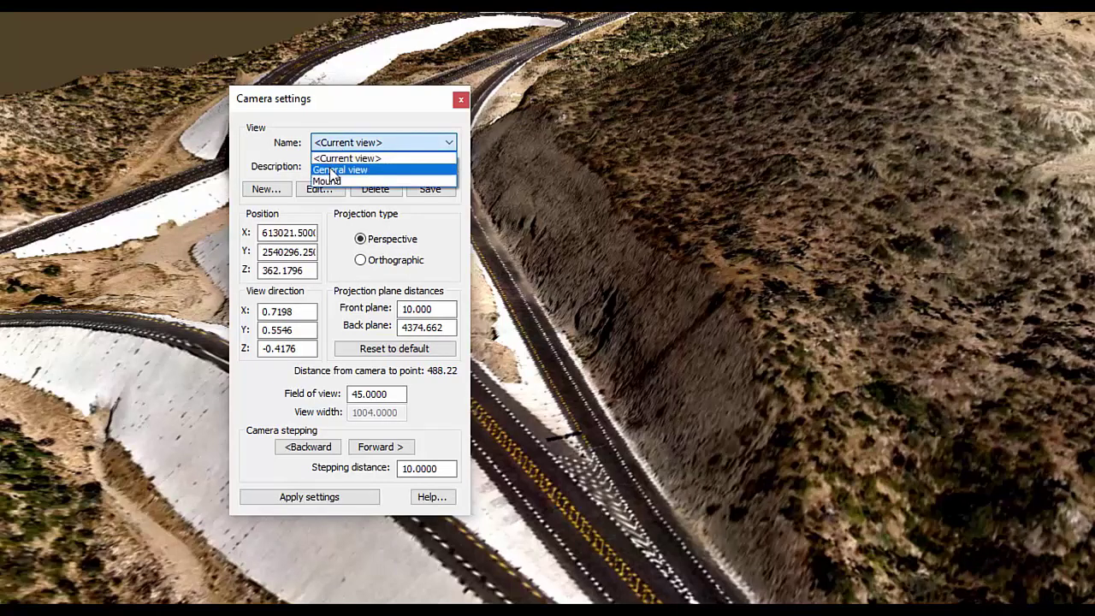
left_click(338, 180)
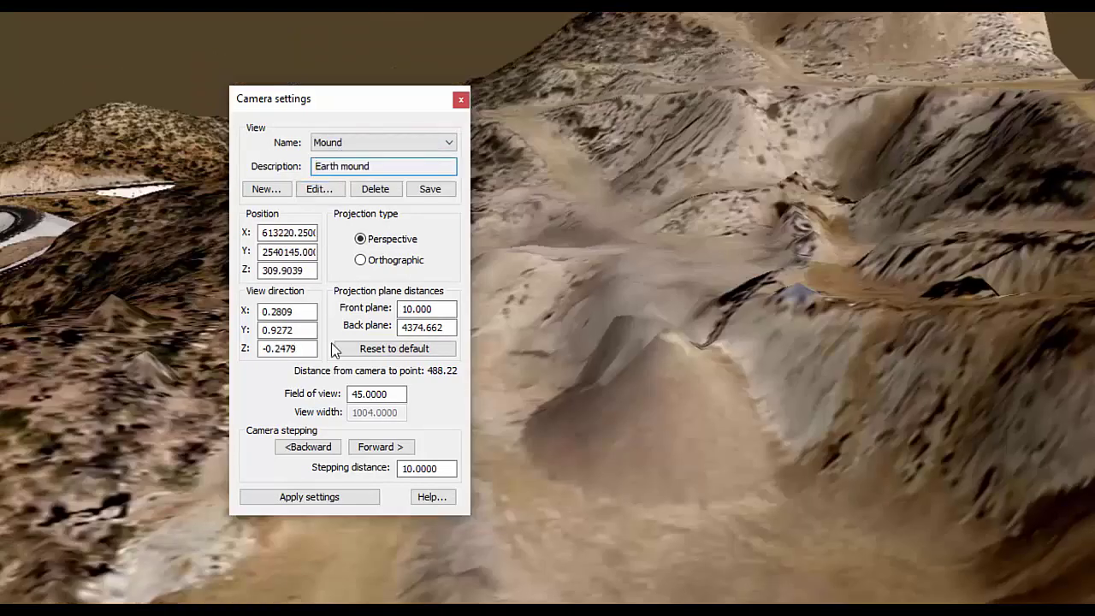
left_click(390, 447)
left_click(390, 446)
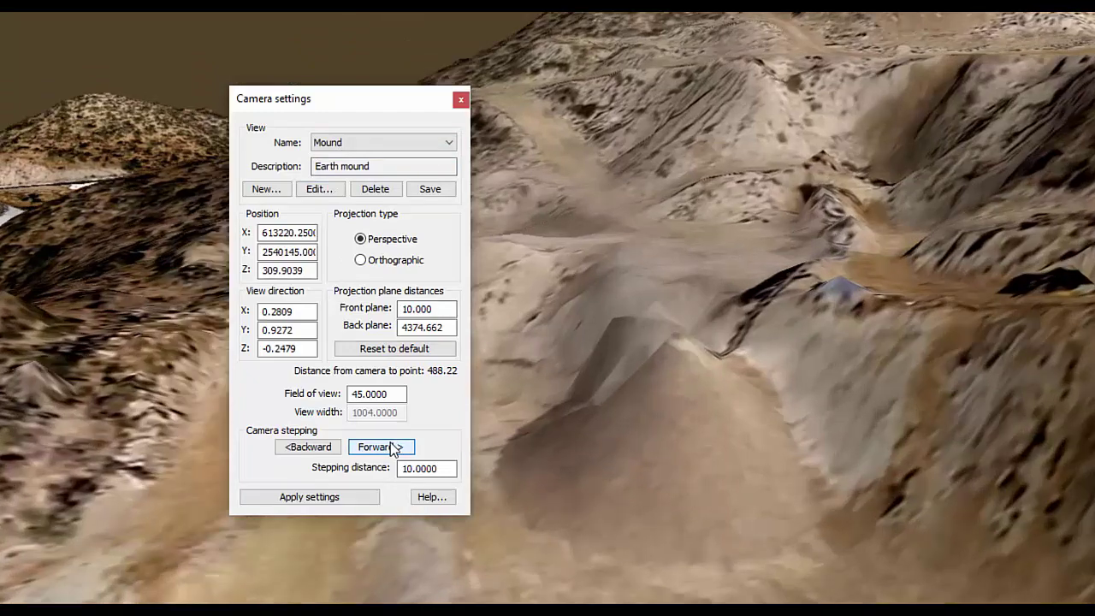
left_click(299, 447)
left_click(299, 448)
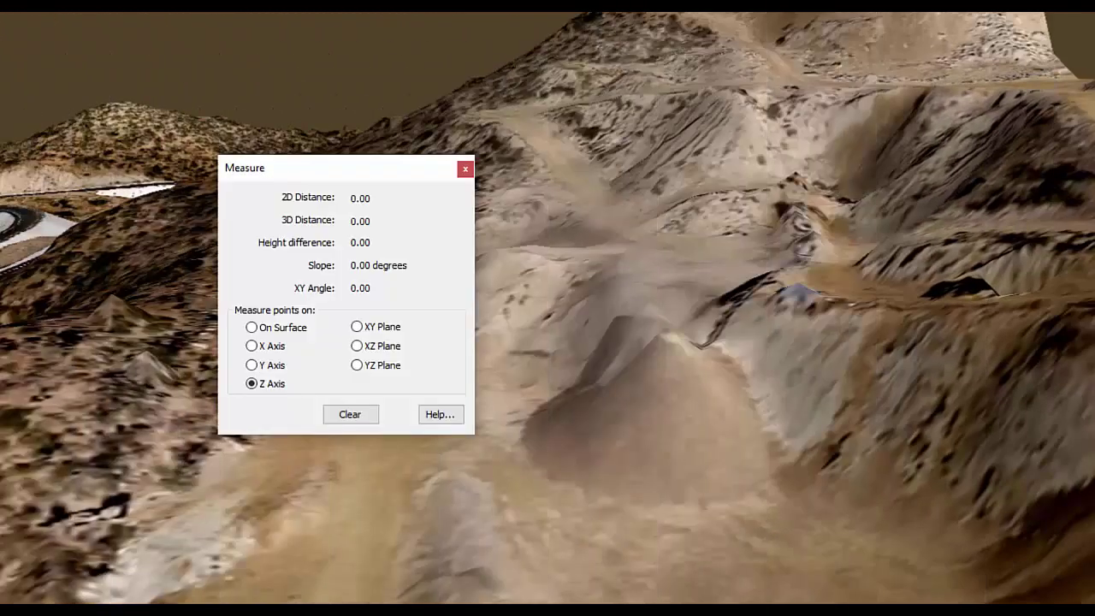
Step: Measure the mound's height along Z at 13.79, then switch measuring to On Surface
left_click(606, 467)
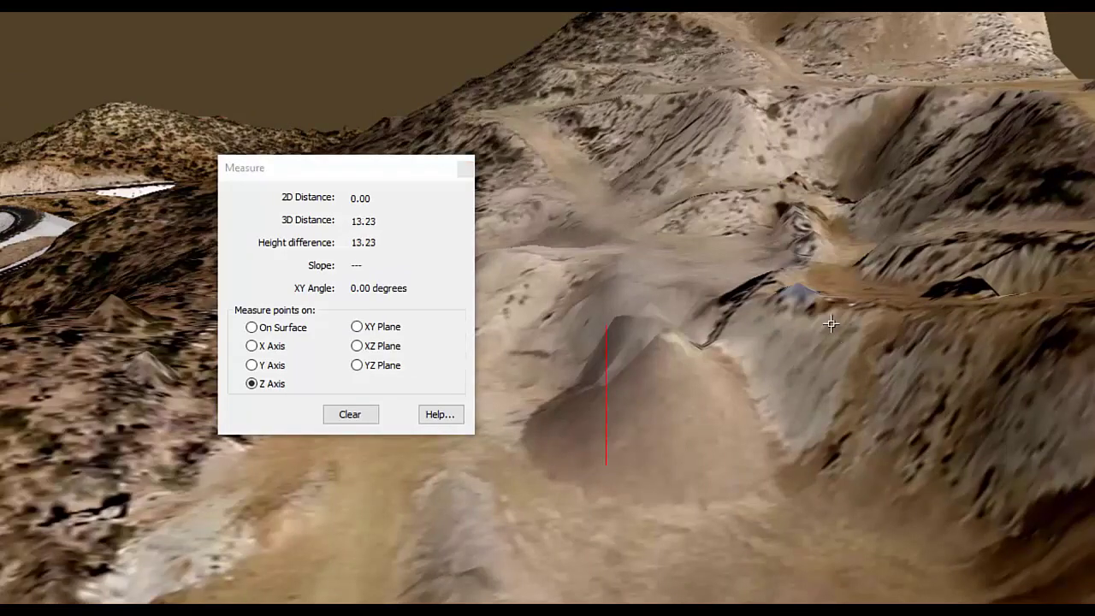
middle_click_drag(823, 442, 554, 474)
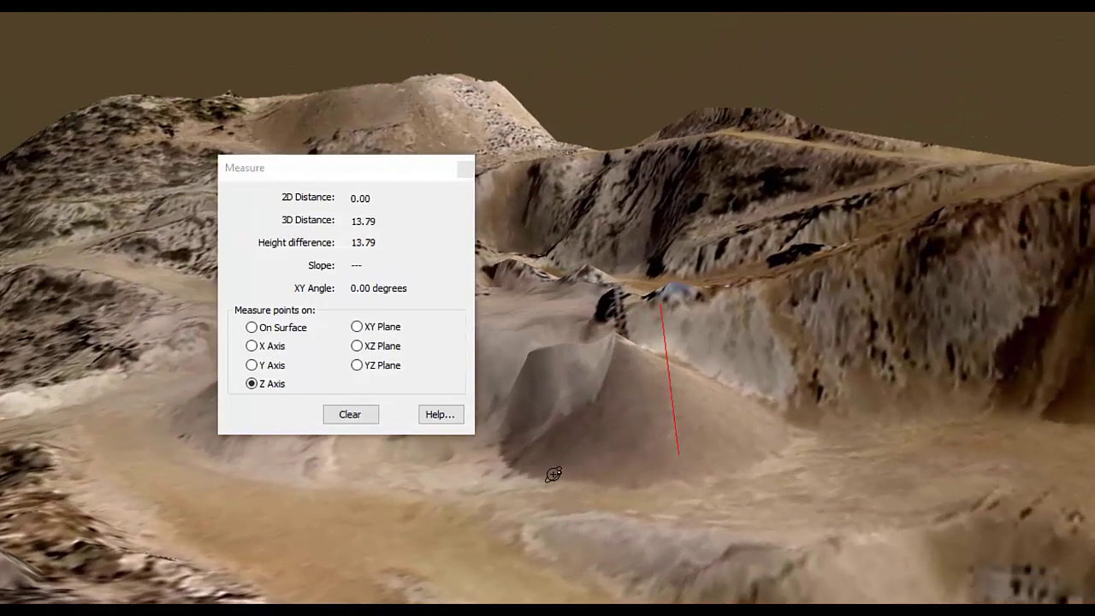
left_click(276, 328)
left_click(700, 511)
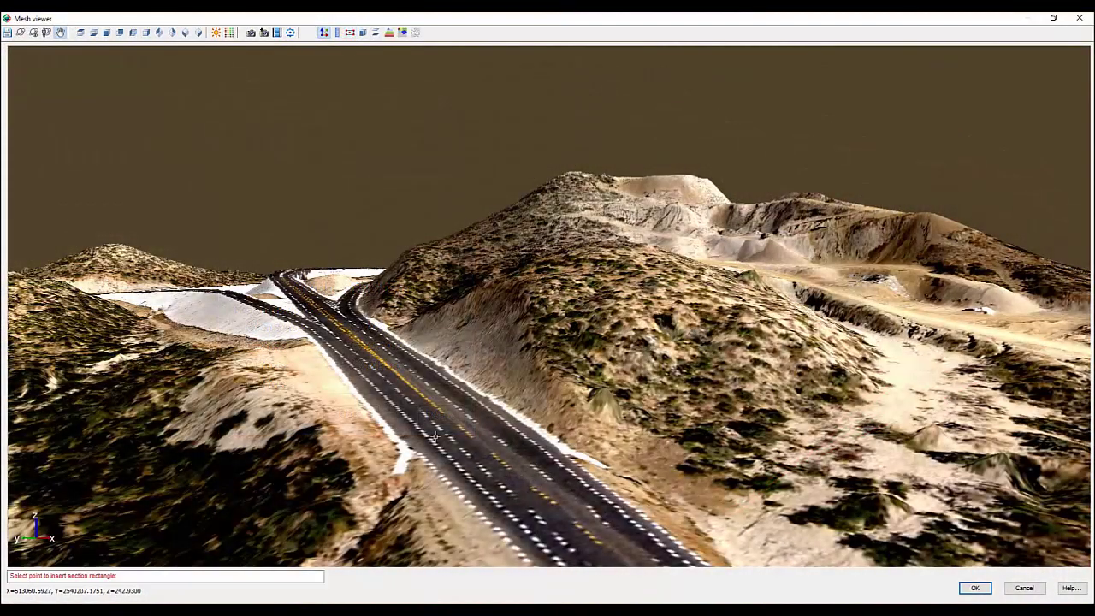
Step: Place a section rectangle across the road, then rotate and widen it
left_click(494, 460)
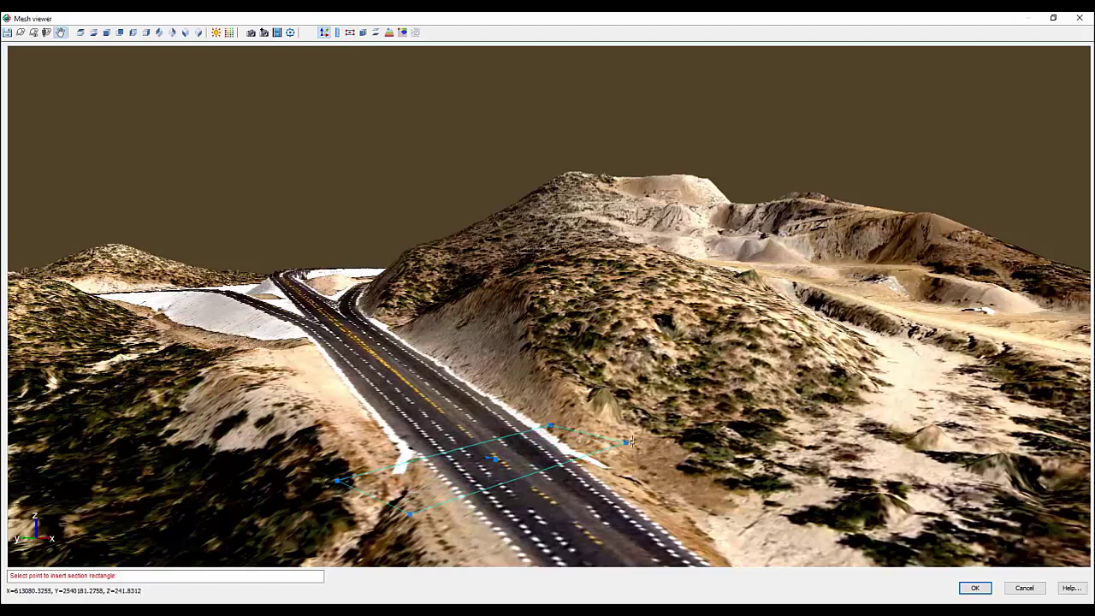
left_click(540, 476)
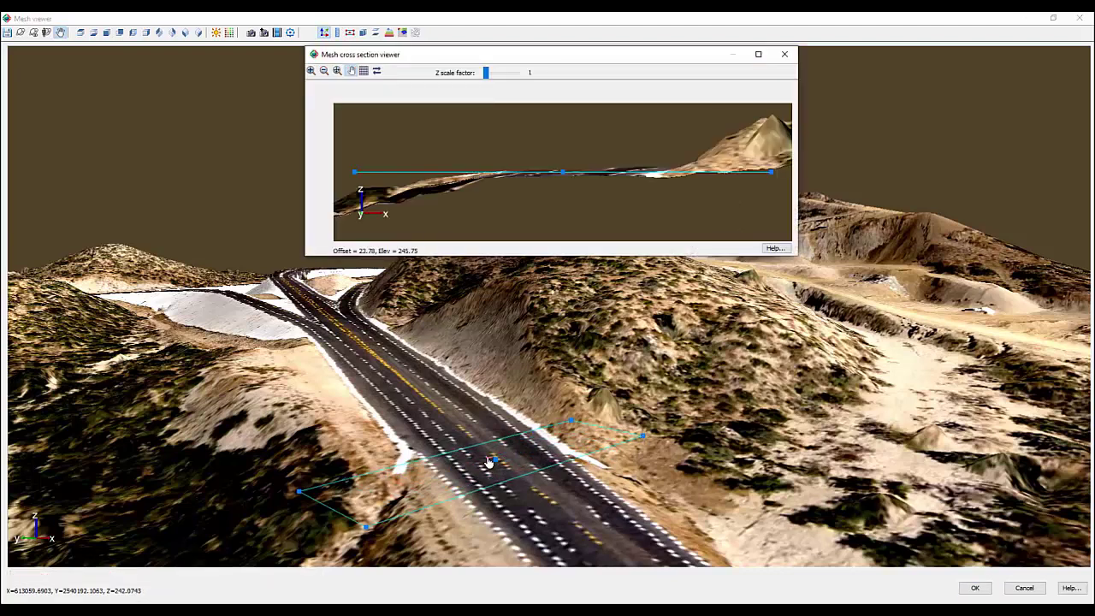
left_click_drag(489, 462, 481, 454)
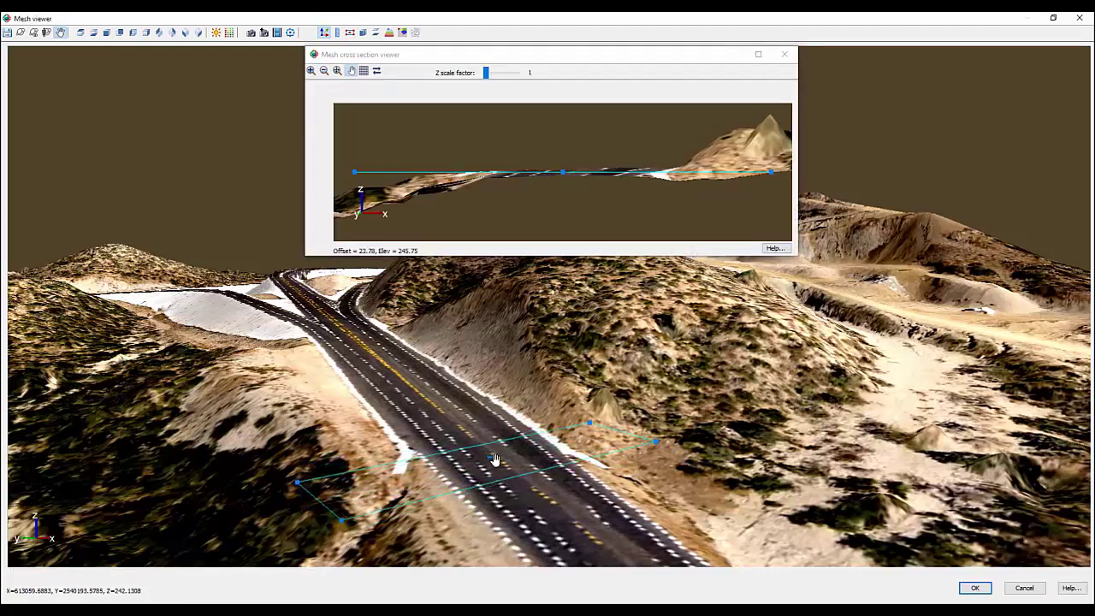
left_click_drag(659, 446, 726, 435)
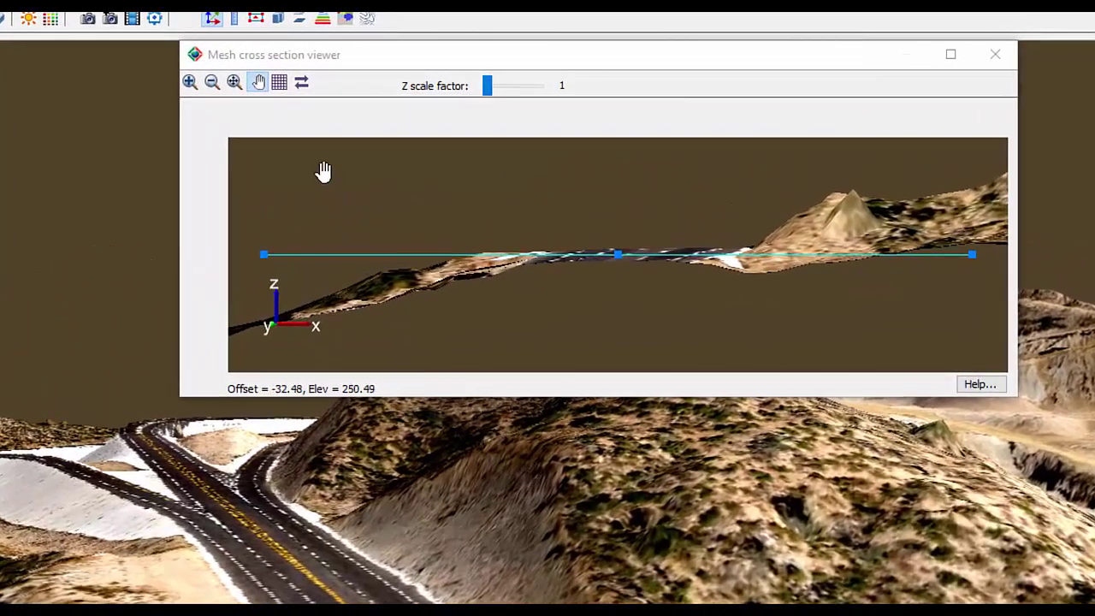
Step: Set a section step distance of 20 and step two sections forward and two back
left_click(348, 75)
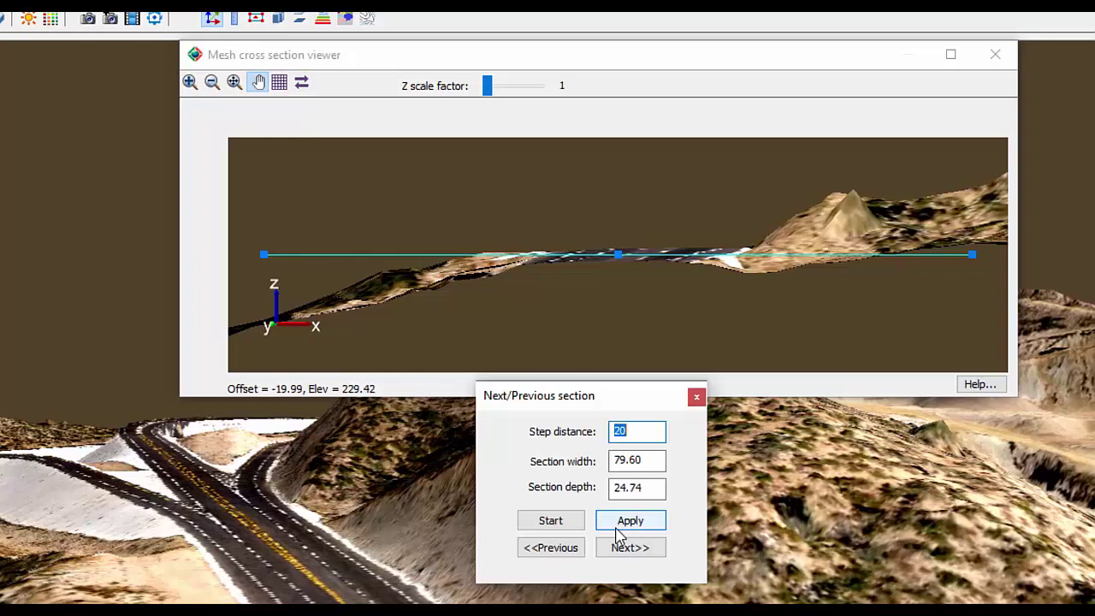
left_click(634, 548)
left_click(632, 548)
left_click(632, 548)
left_click(559, 552)
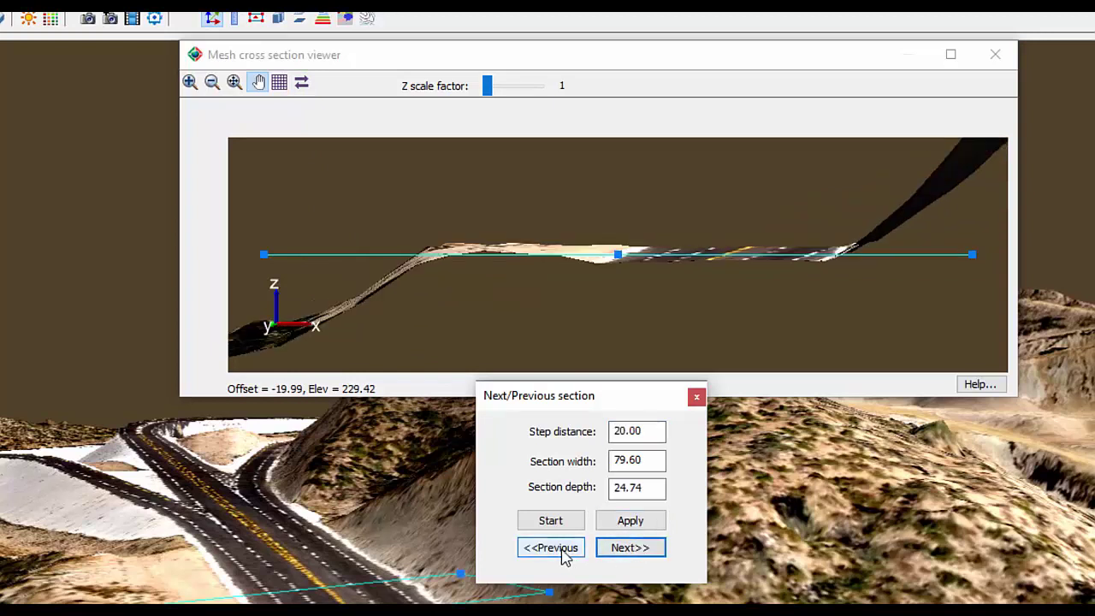
left_click(562, 553)
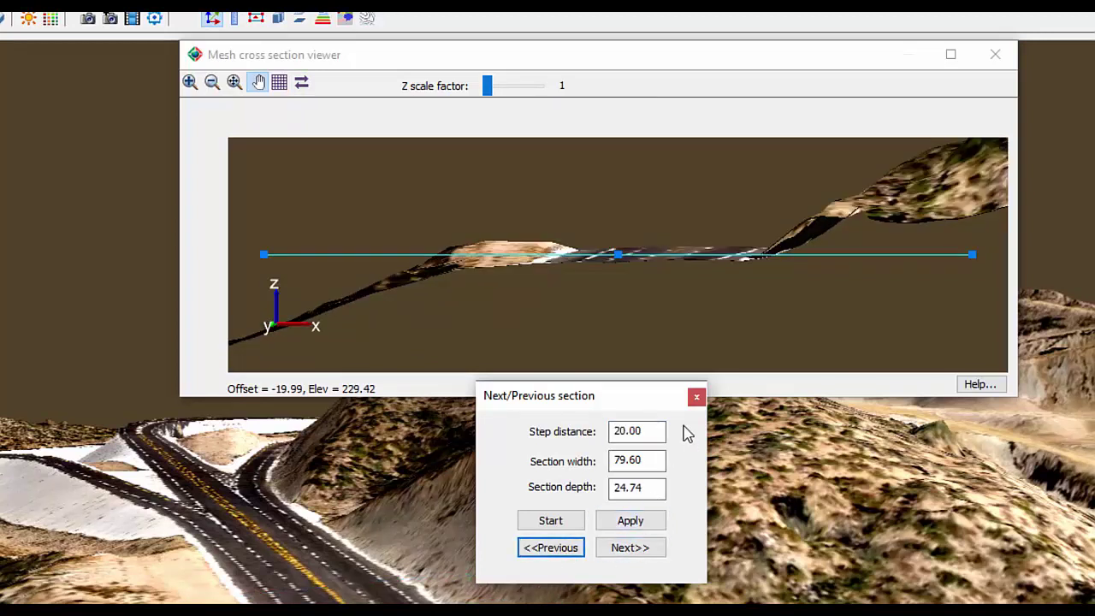
left_click(696, 399)
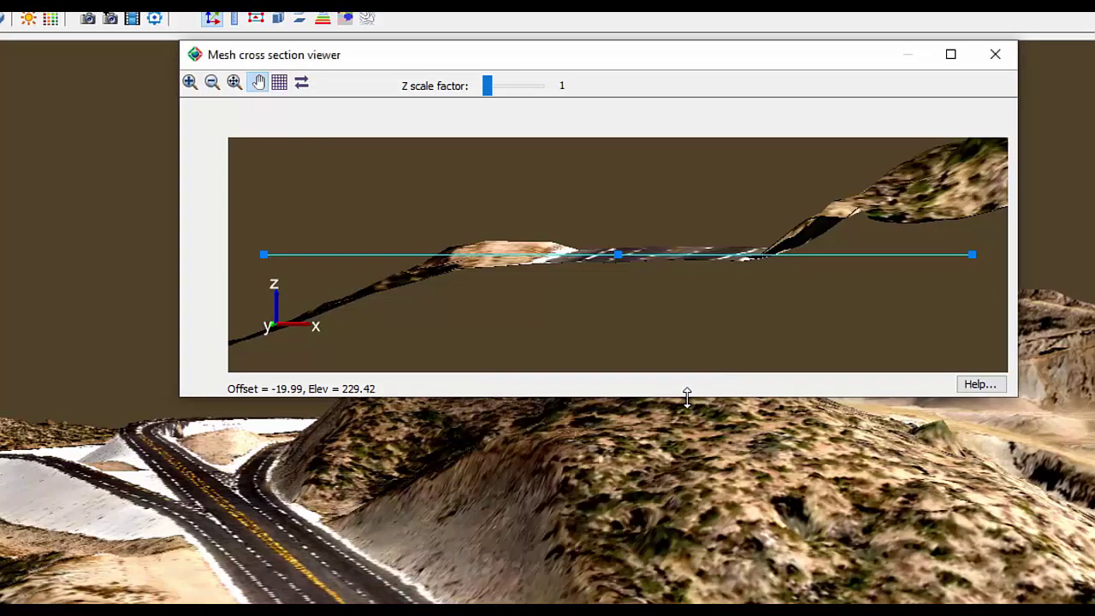
Step: Maximize the cross-section viewer, set Z scale factor to 5, and pan and zoom the profile
left_click(951, 55)
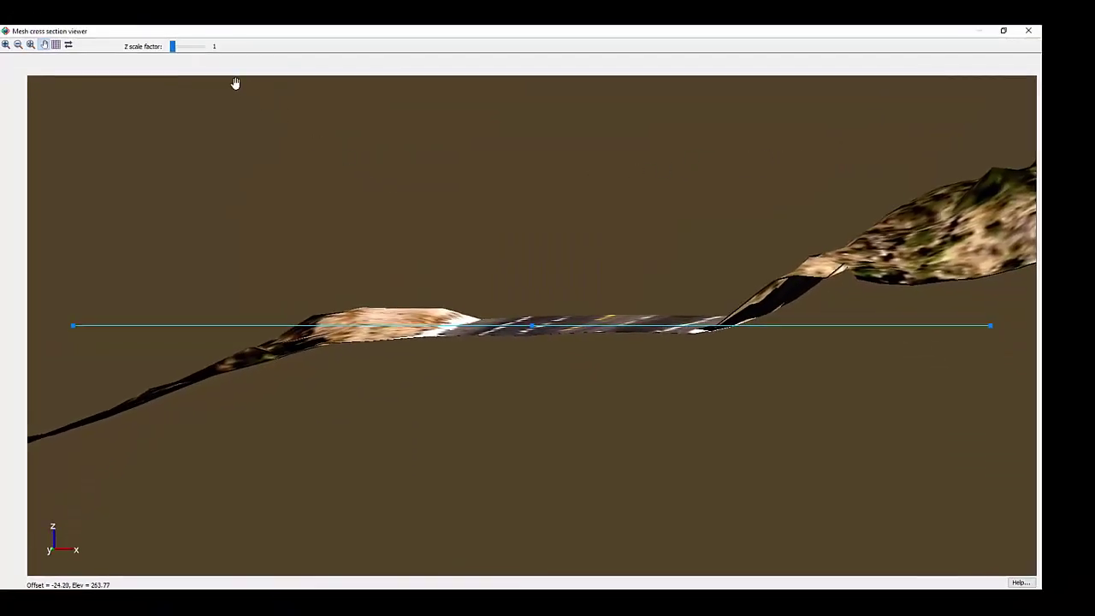
left_click_drag(171, 47, 175, 50)
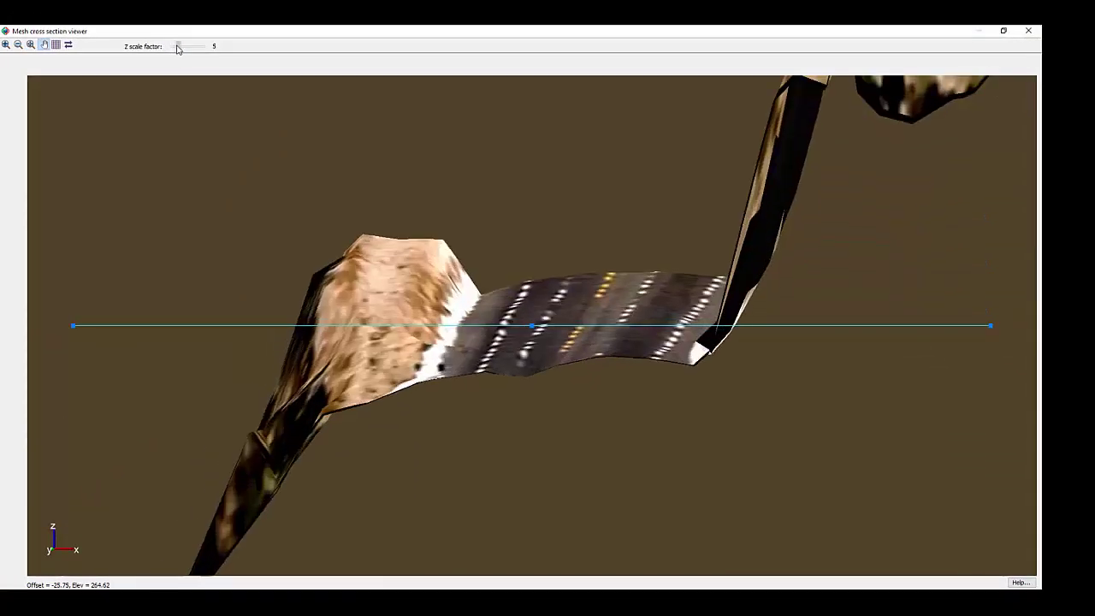
mouse_move(641, 334)
left_mouse_down()
mouse_move(510, 370)
mouse_move(484, 416)
mouse_move(651, 338)
mouse_move(646, 322)
left_mouse_up()
scroll(646, 322, "up", 2)
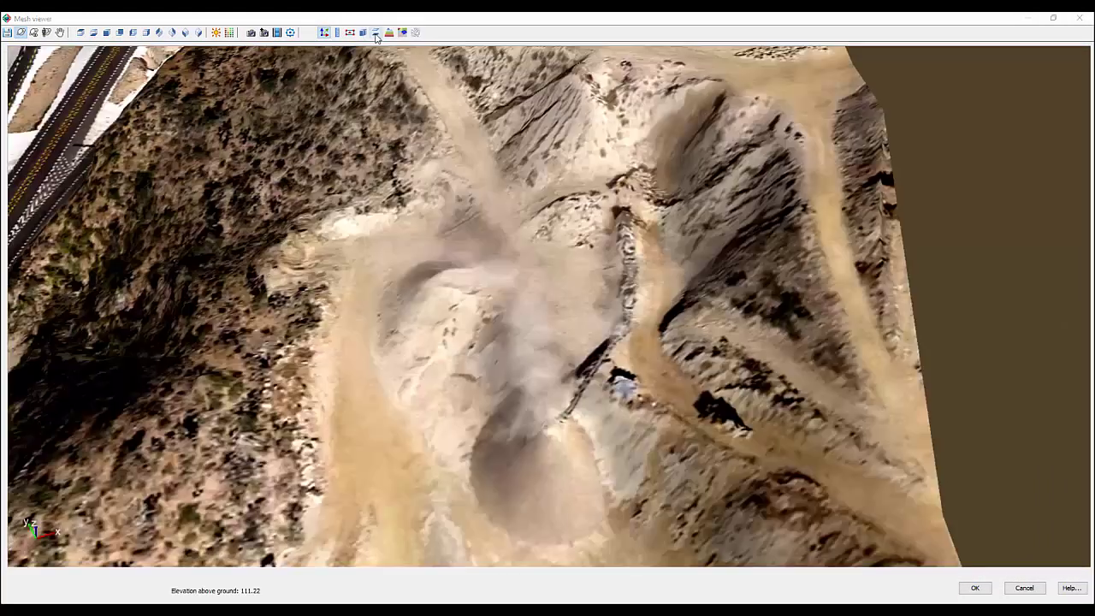
Step: Zoom to the quarry and compute cut-fill against a horizontal surface at elevation 295
left_click(376, 33)
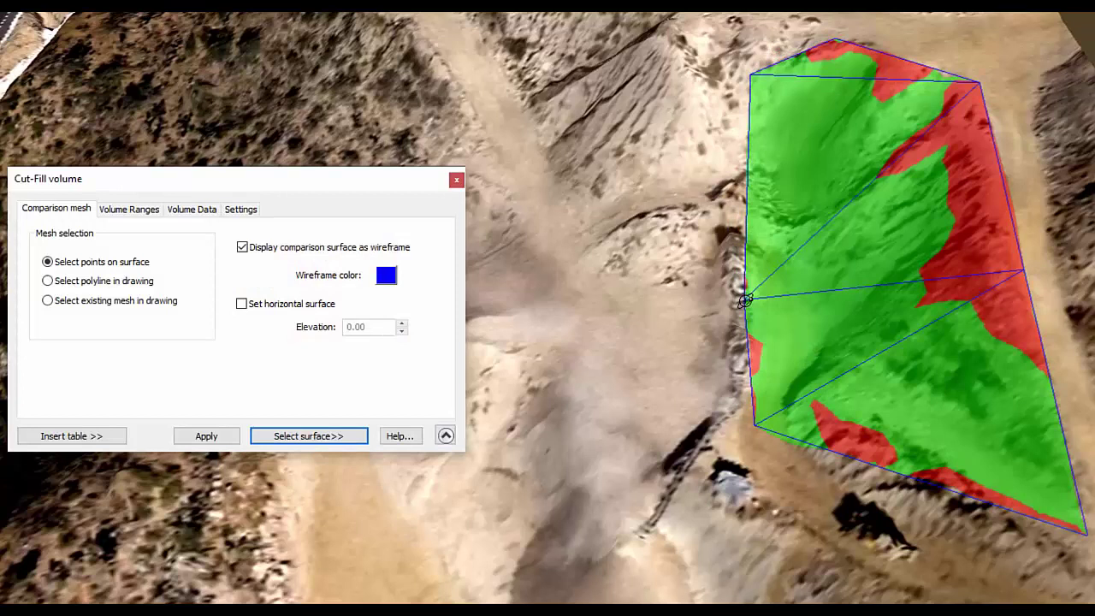
left_click(242, 304)
double_click(372, 329)
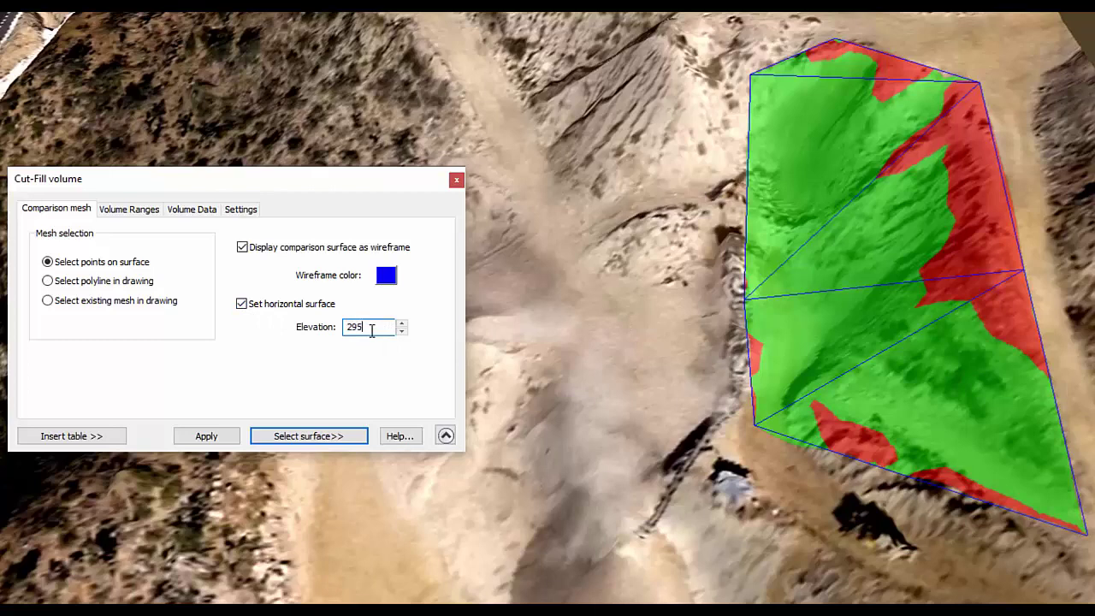
type("295")
left_click(203, 437)
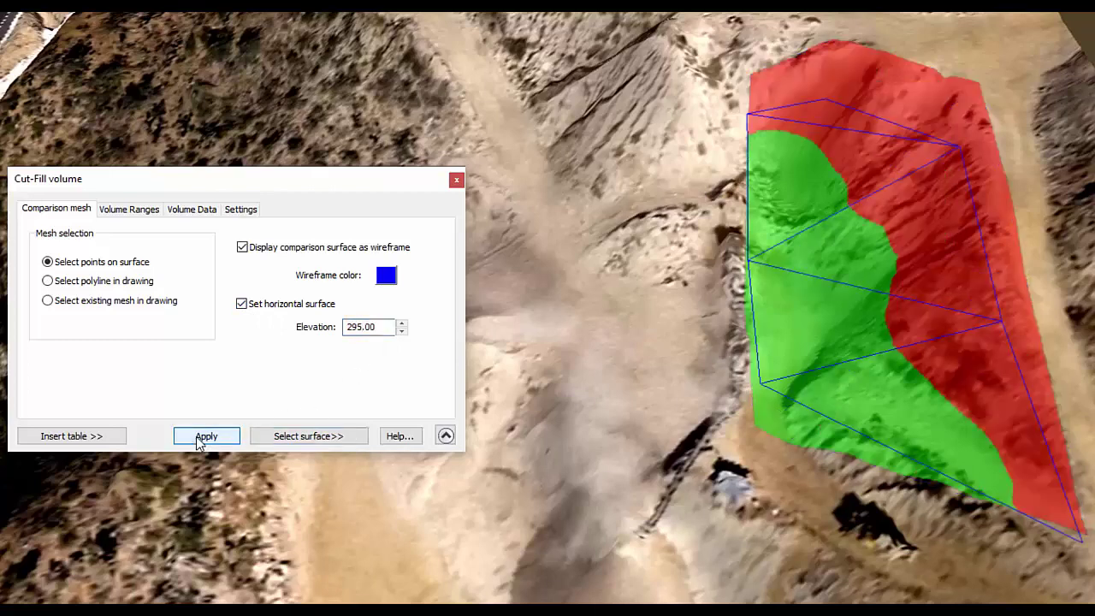
Step: Step the comparison elevation down to 293, then up to 296.00
left_click(401, 331)
left_click(402, 331)
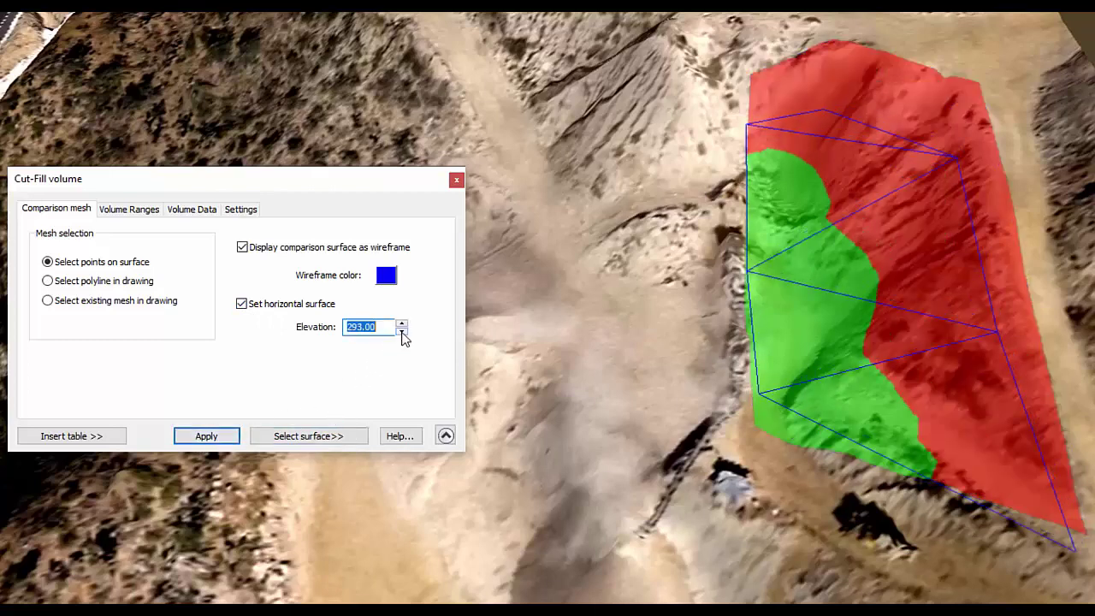
left_click(401, 324)
left_click(401, 324)
left_click(401, 324)
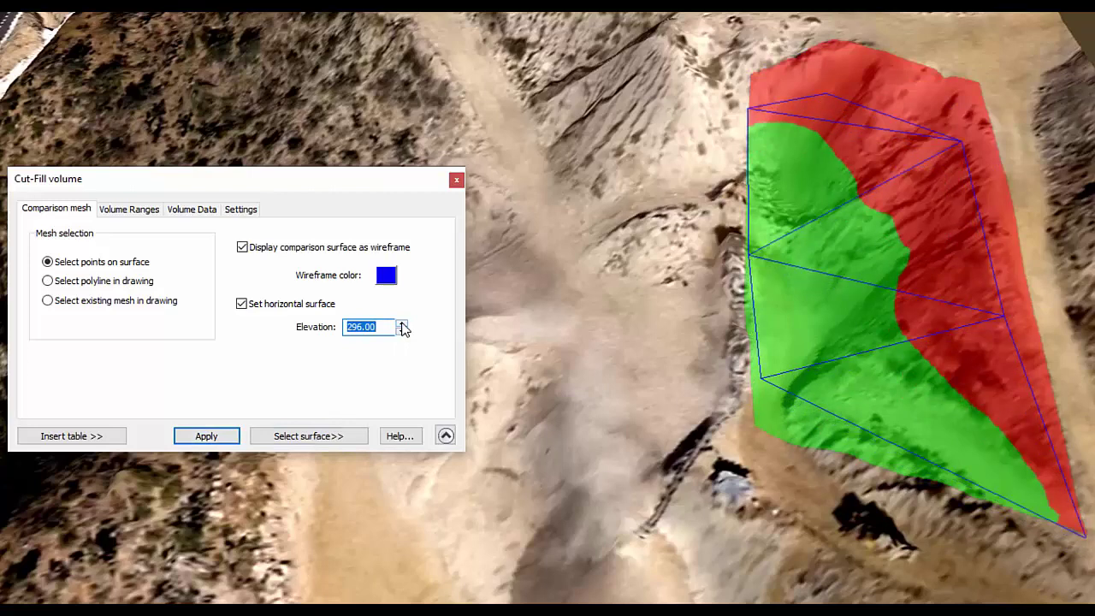
Step: Recolour the cut and fill ranges with the yellow/cyan predefined preset
left_click(144, 211)
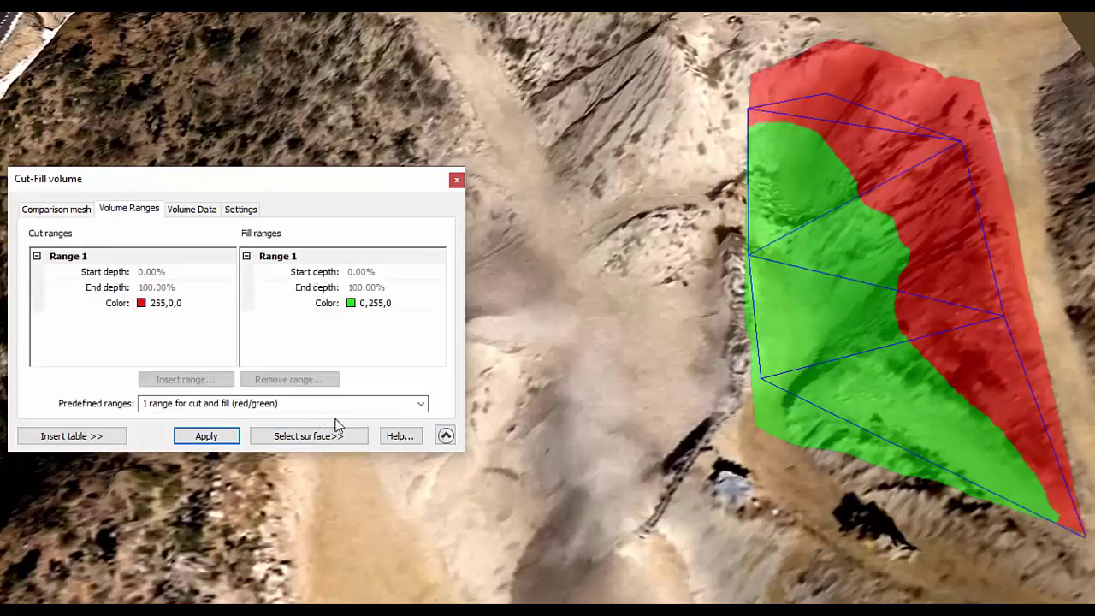
left_click(420, 403)
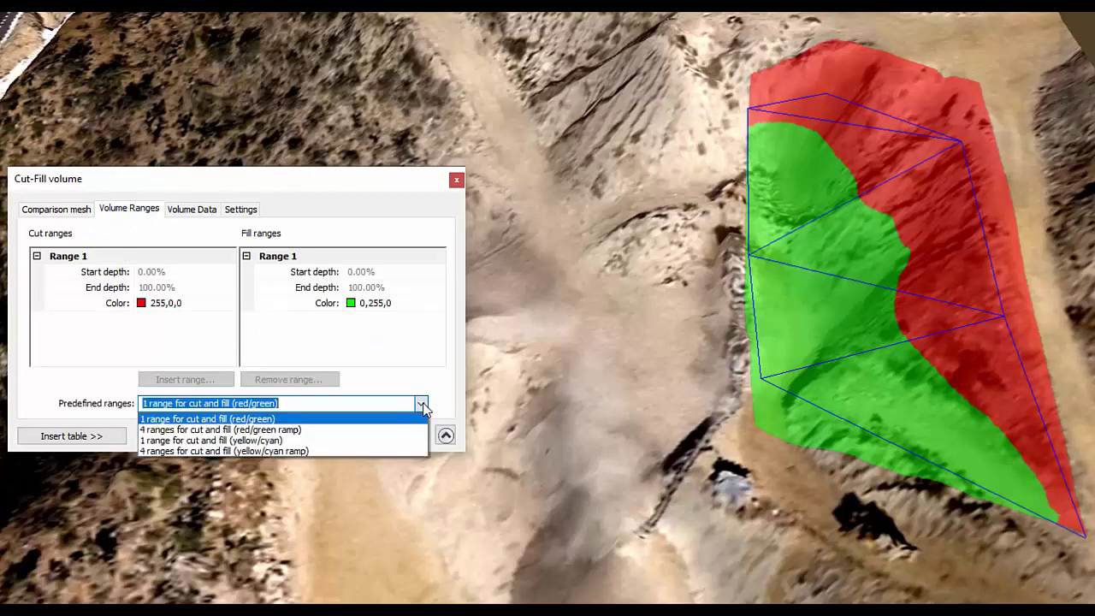
left_click(363, 440)
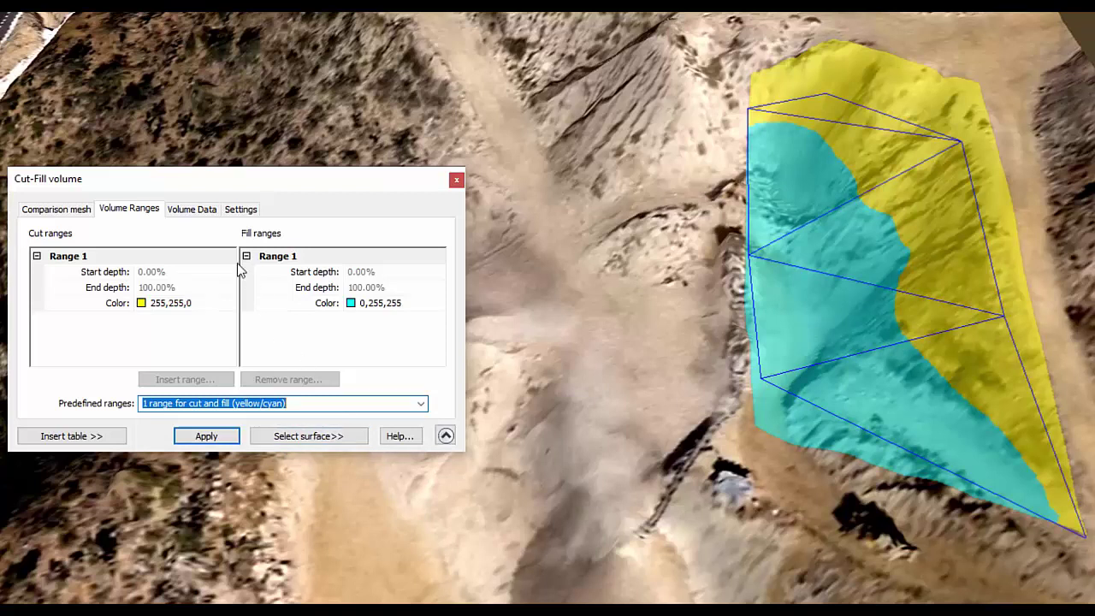
Step: Review the Volume Data and Settings, then insert the cut-fill image and volume table into the drawing
left_click(200, 210)
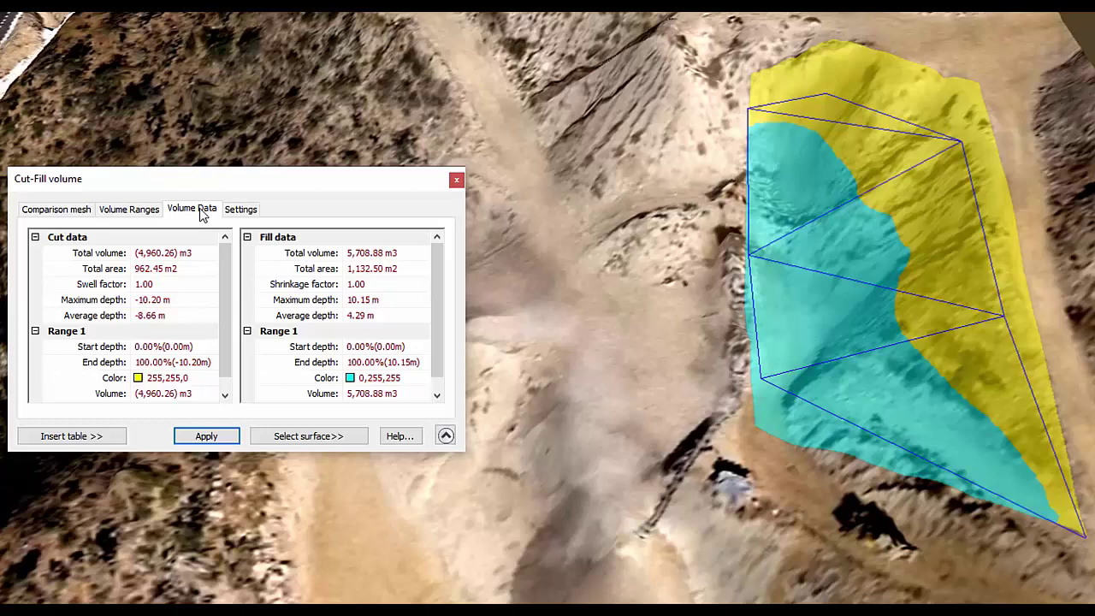
left_click(241, 210)
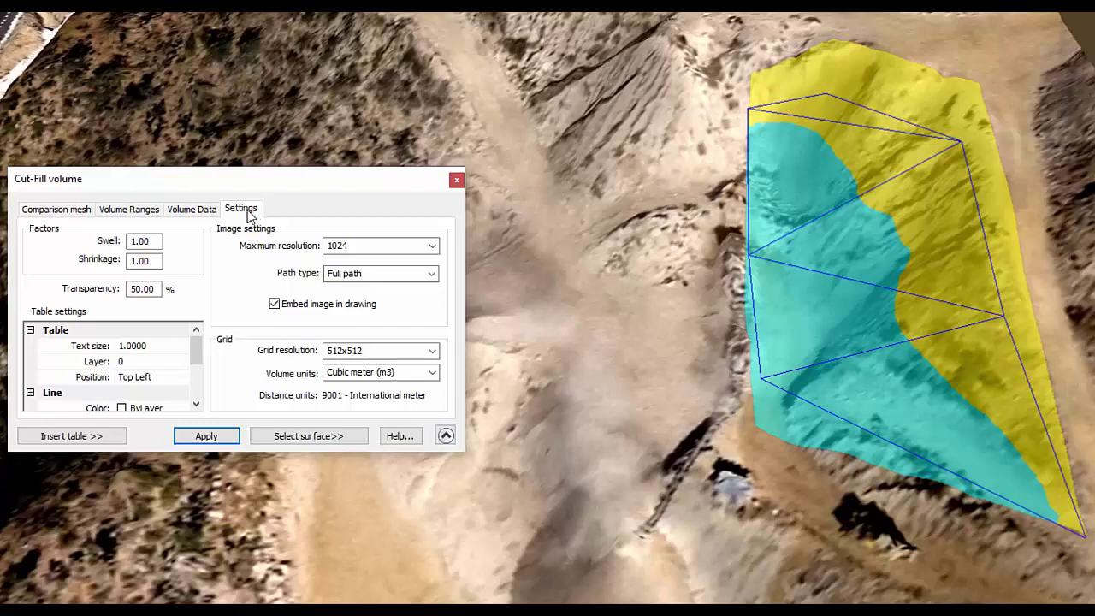
left_click(120, 435)
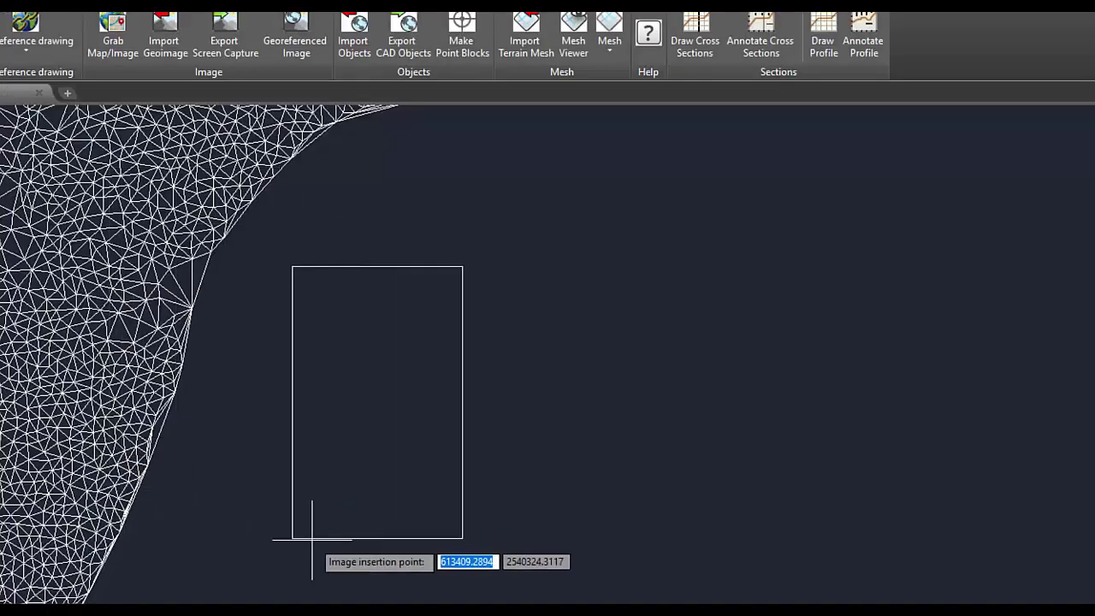
left_click(466, 566)
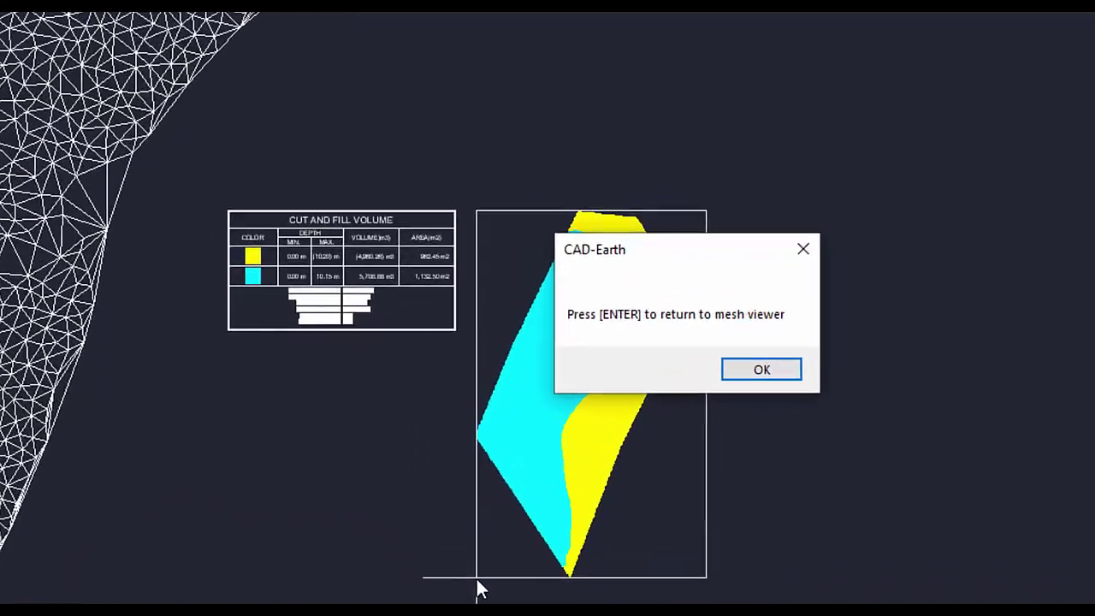
left_click(845, 349)
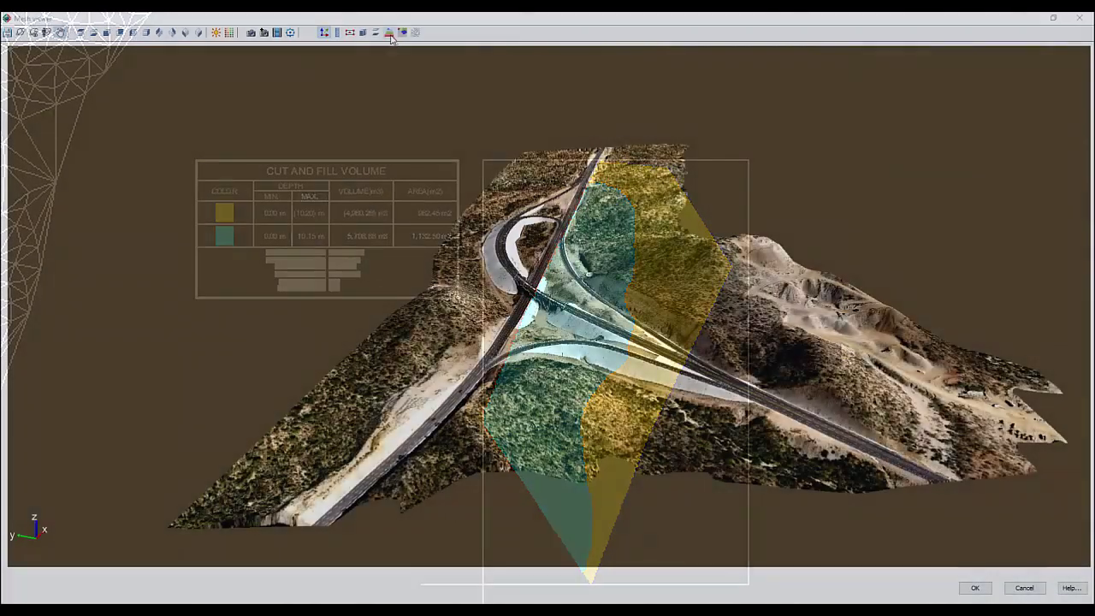
Step: Pick a seven-vertex polygon around the interchange for the elevation range bands
left_click(391, 35)
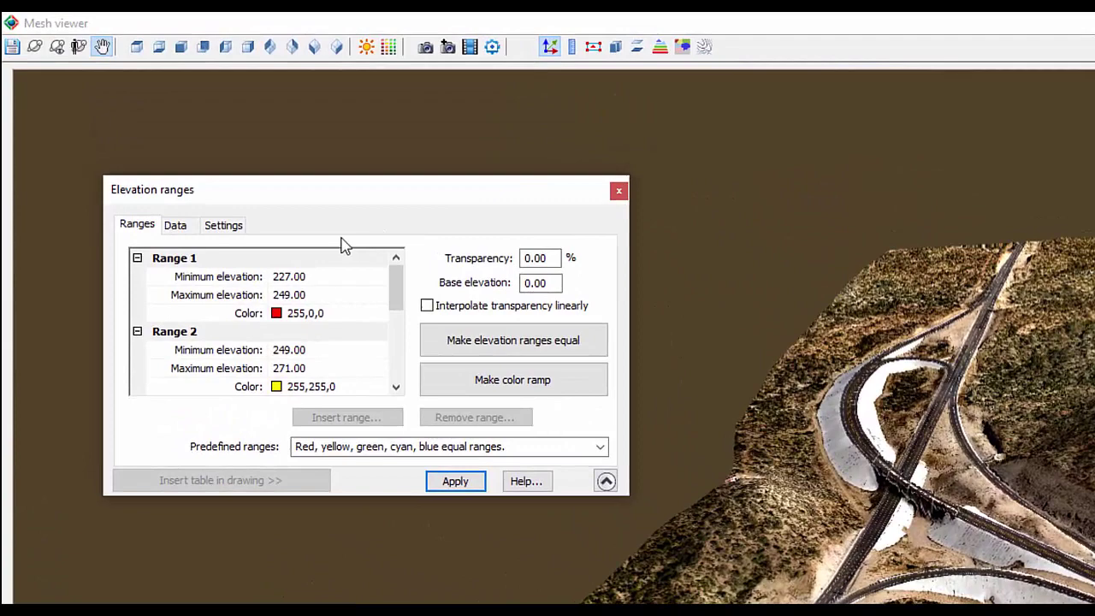
left_click(229, 227)
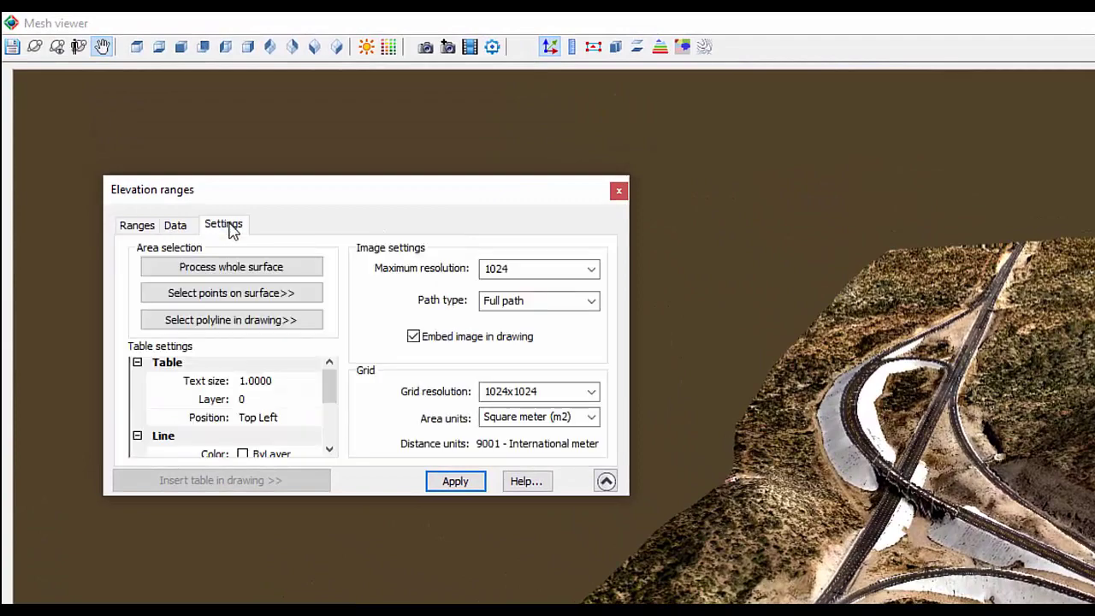
left_click(231, 294)
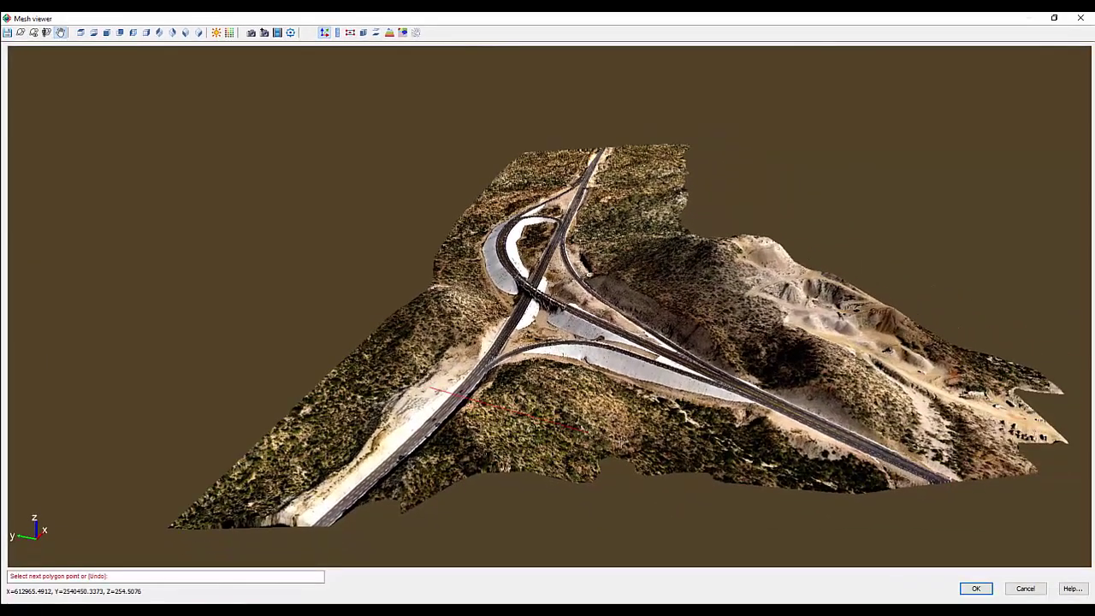
left_click(882, 469)
left_click(976, 370)
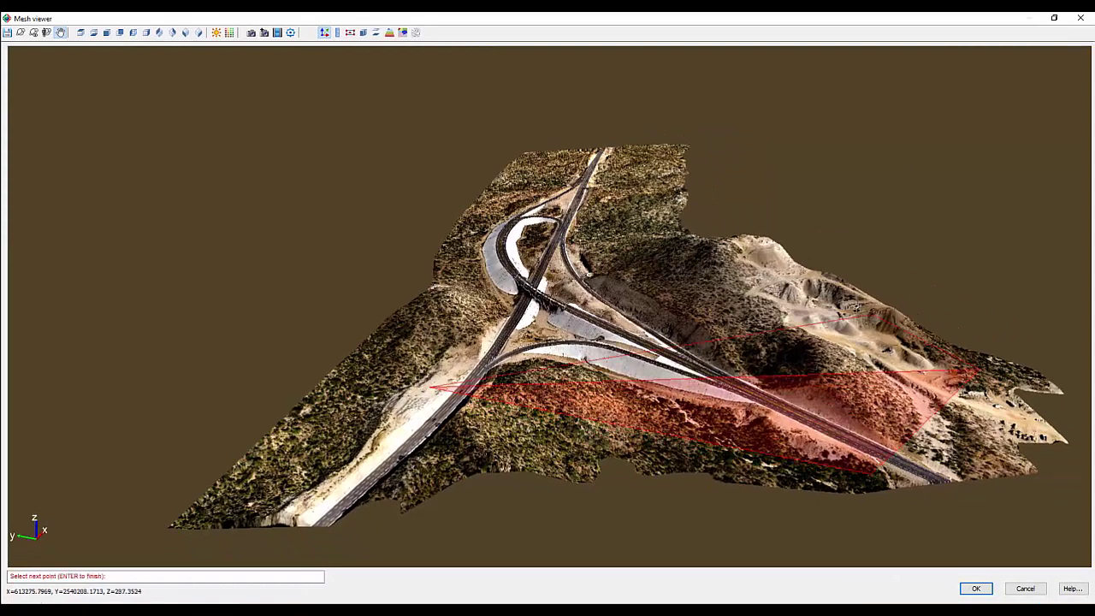
left_click(760, 244)
left_click(685, 233)
left_click(592, 159)
left_click(471, 212)
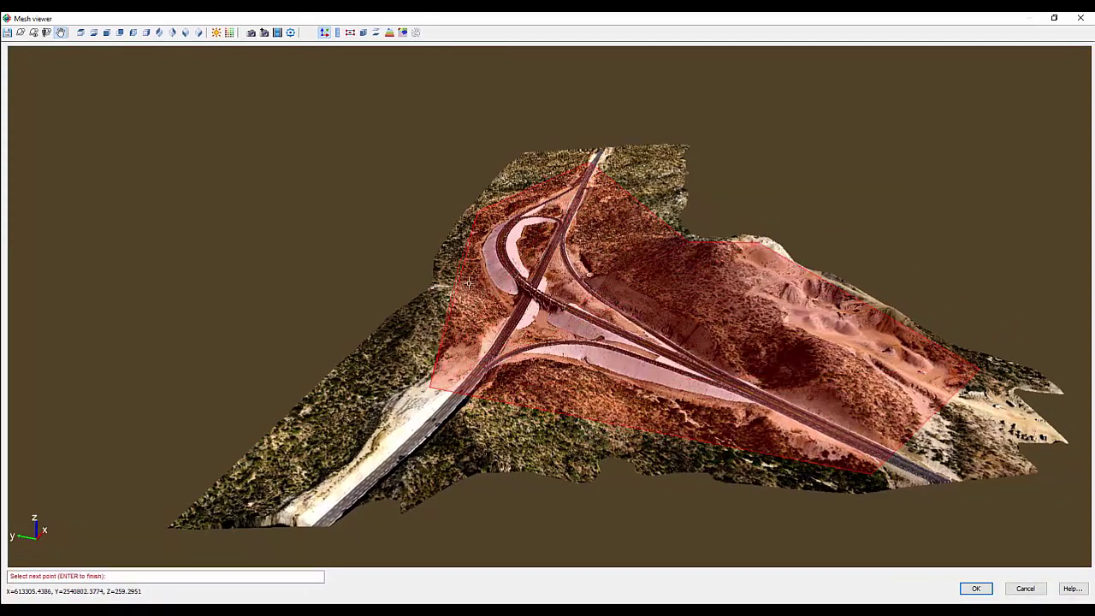
left_click(487, 300)
key("Return")
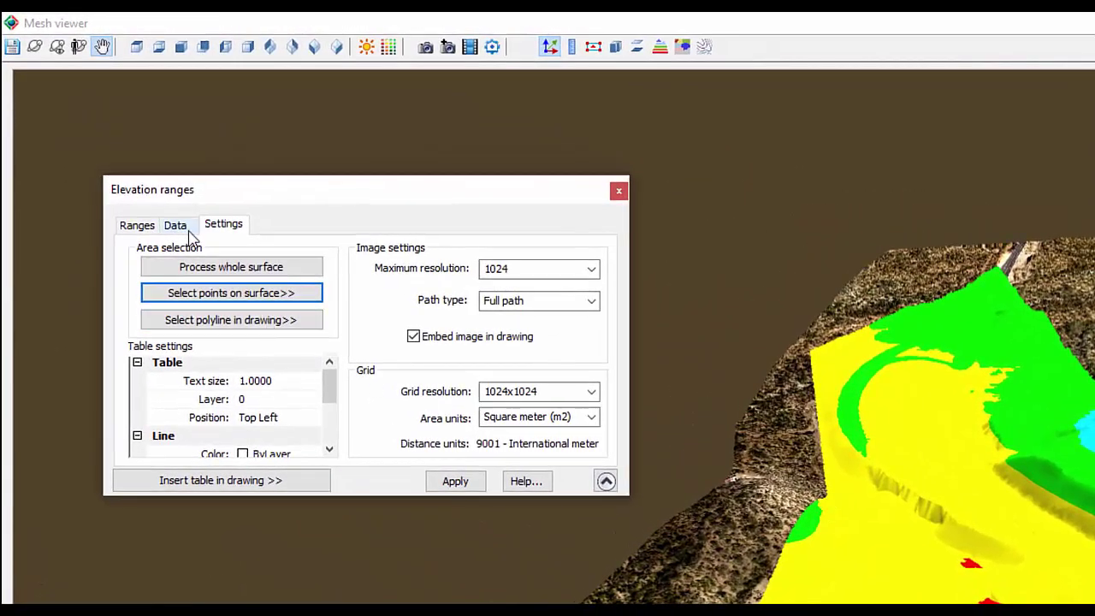
Step: Check the elevation Data tab and apply the Brown-olive color ramp to the terrain
left_click(179, 231)
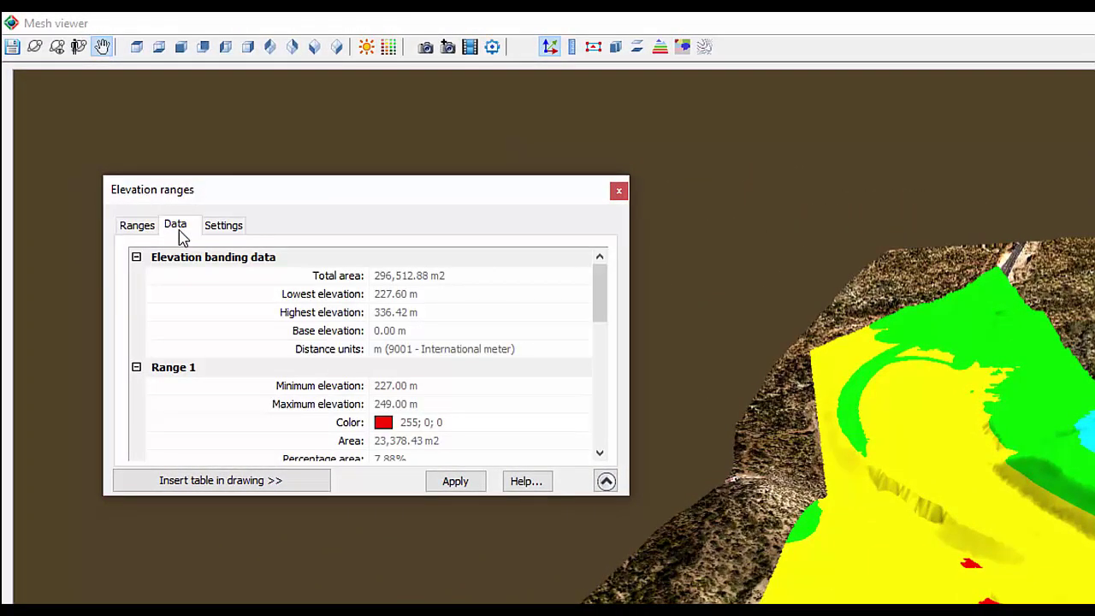
left_click(135, 226)
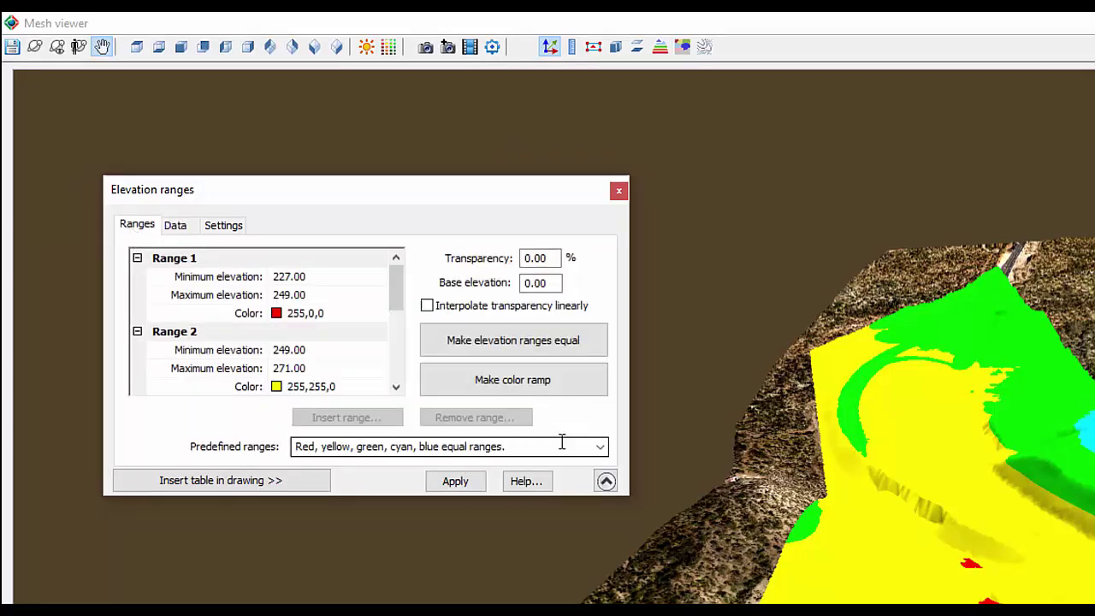
left_click(601, 446)
left_click(504, 490)
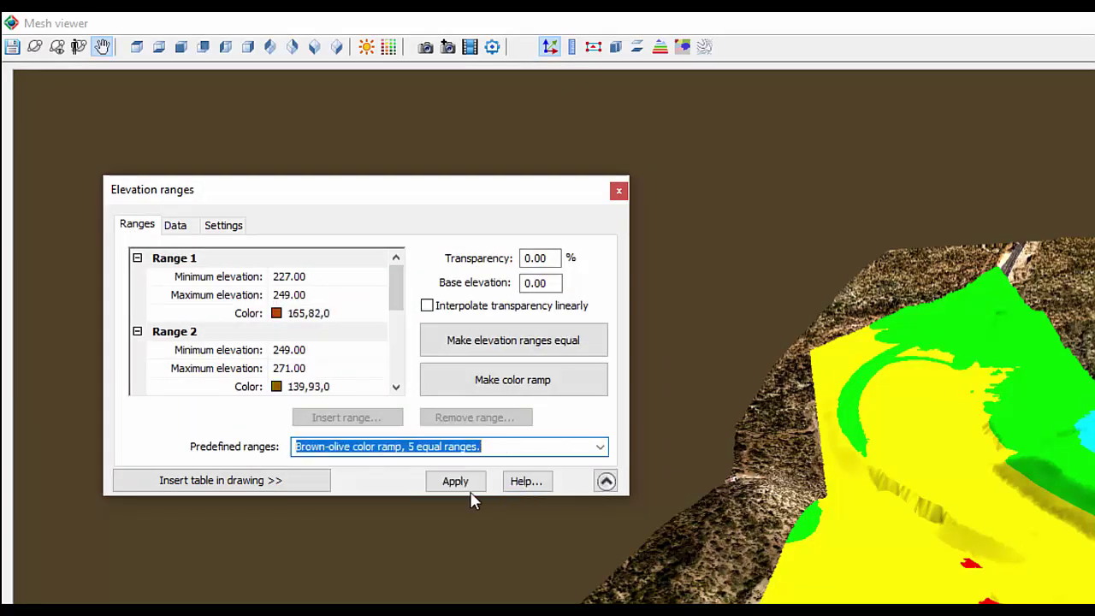
left_click(463, 484)
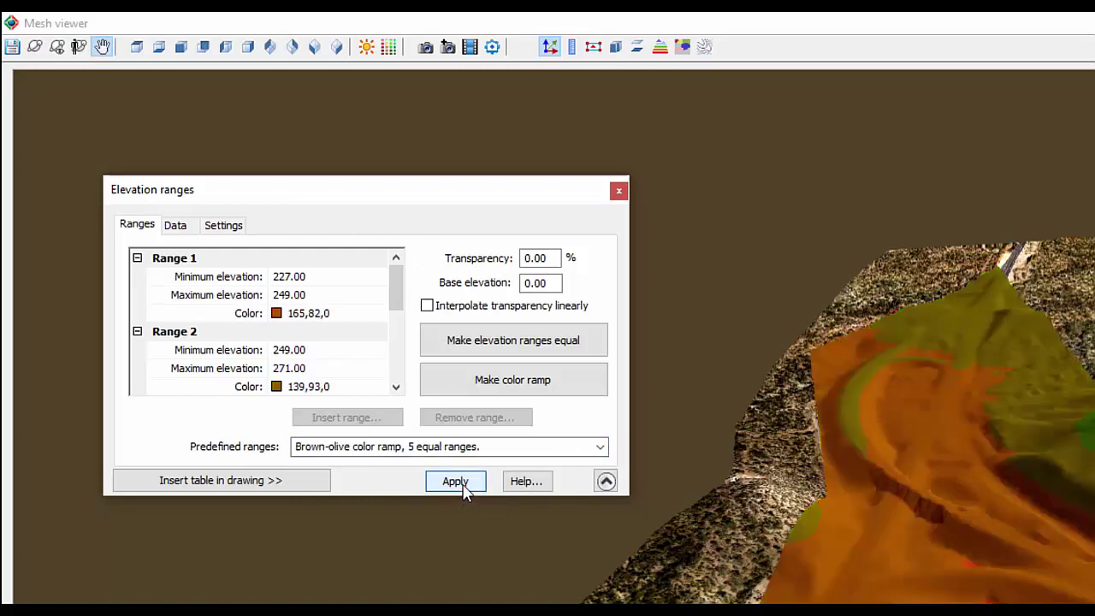
Step: Reapply the red, yellow, green, cyan, blue equal ranges and collapse the elevation ranges panel
left_click(601, 446)
left_click(496, 463)
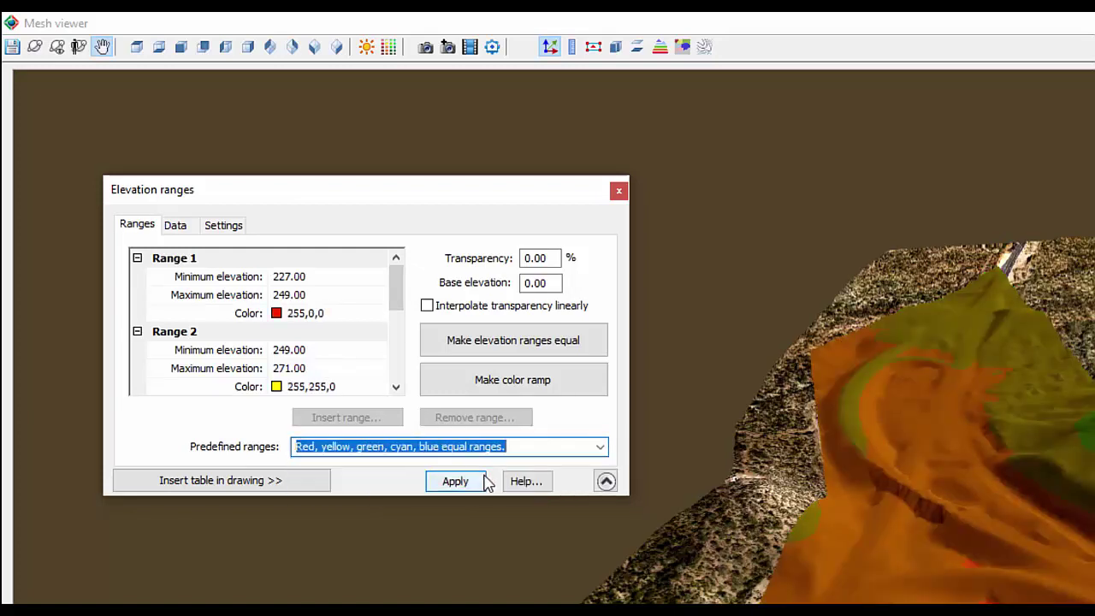
left_click(477, 482)
left_click(976, 568)
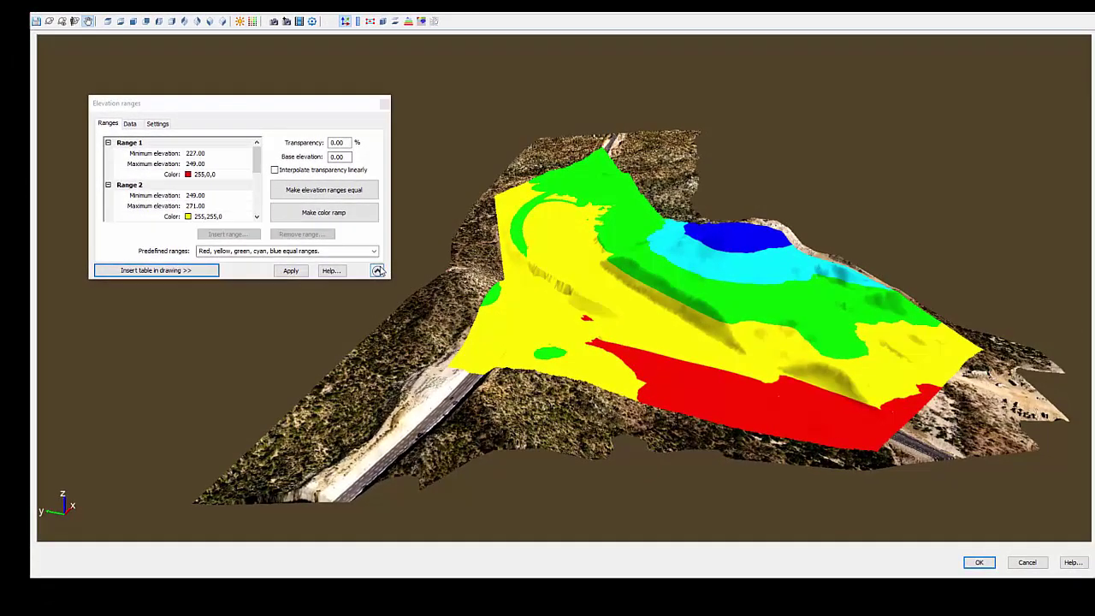
left_click(377, 270)
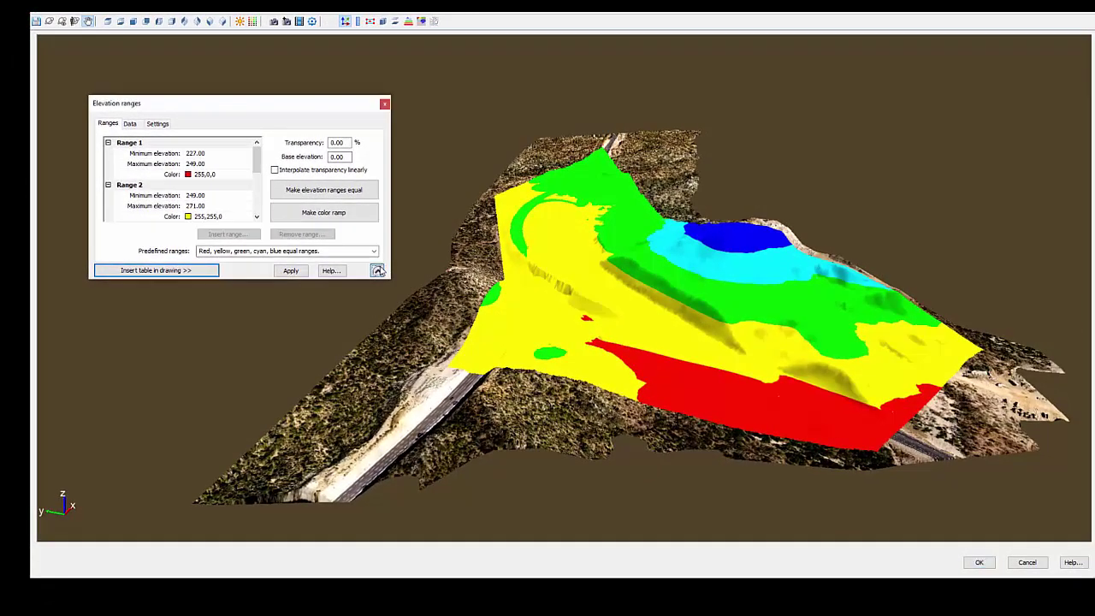
Step: Draw contour lines with the default settings, then orbit and zoom in on the contoured terrain
left_click(436, 21)
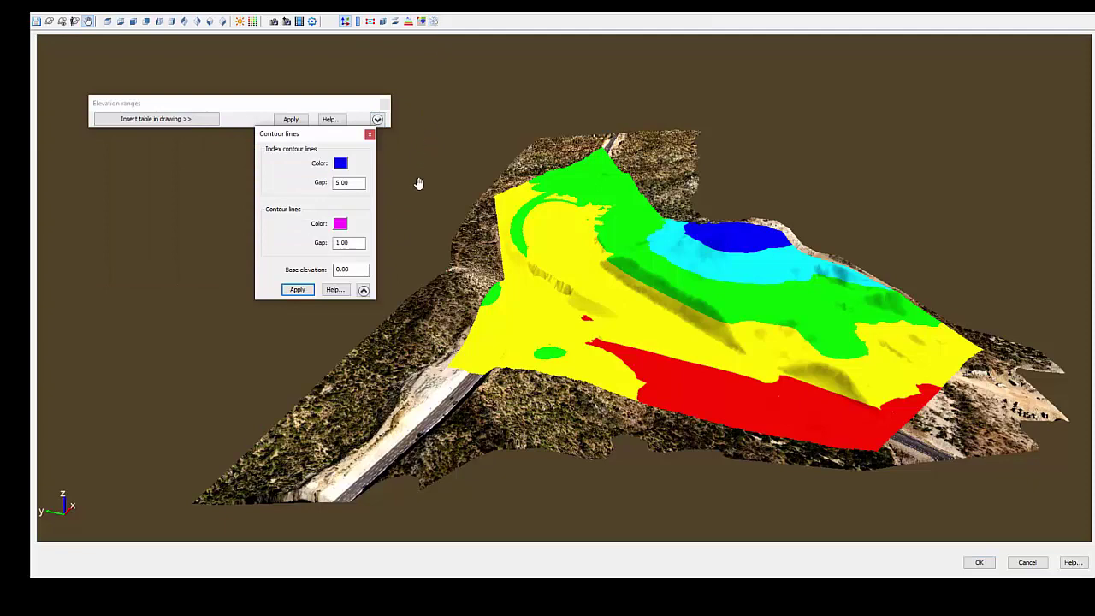
left_click(297, 290)
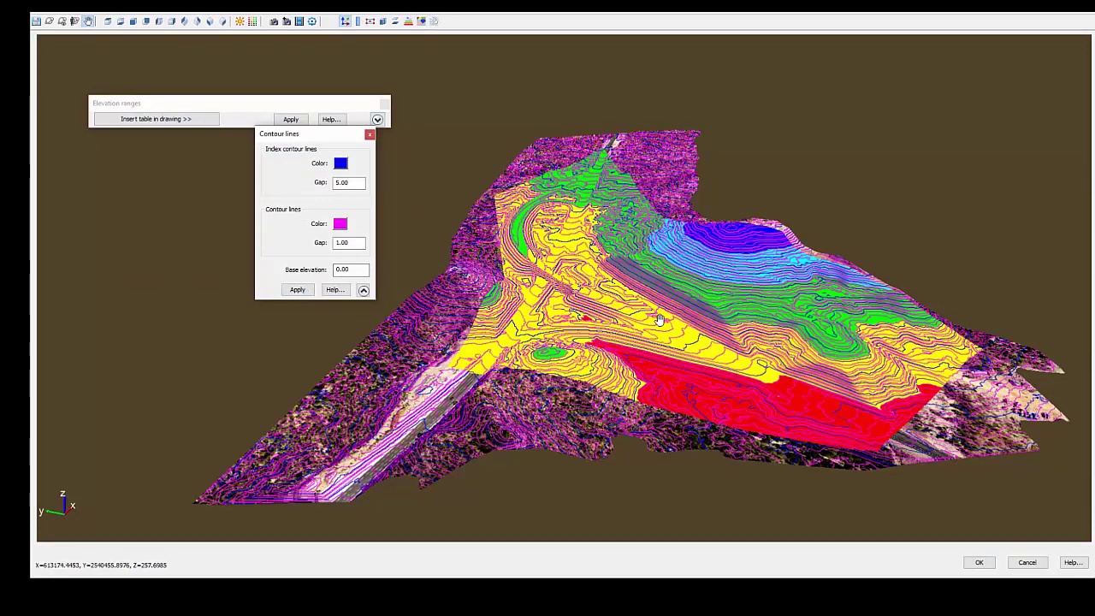
left_click_drag(670, 308, 665, 396)
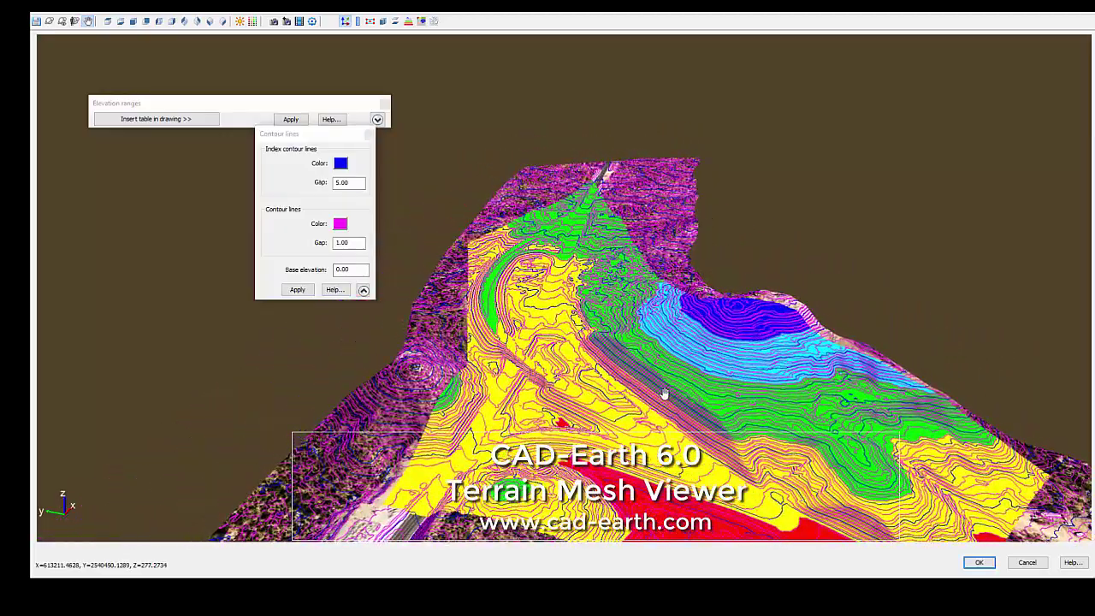
scroll(664, 394, "up", 5)
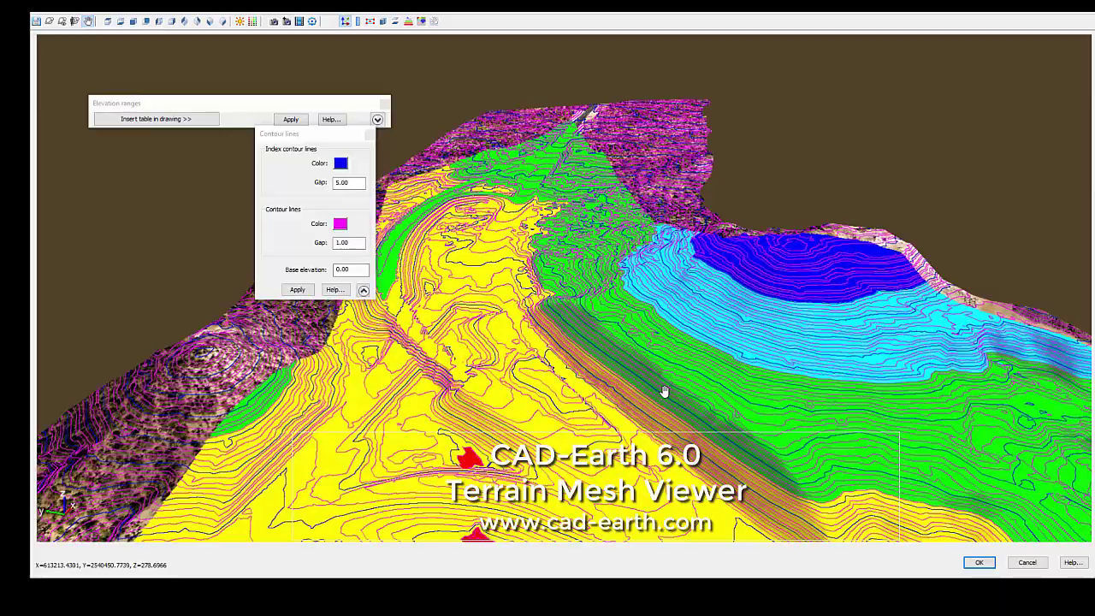